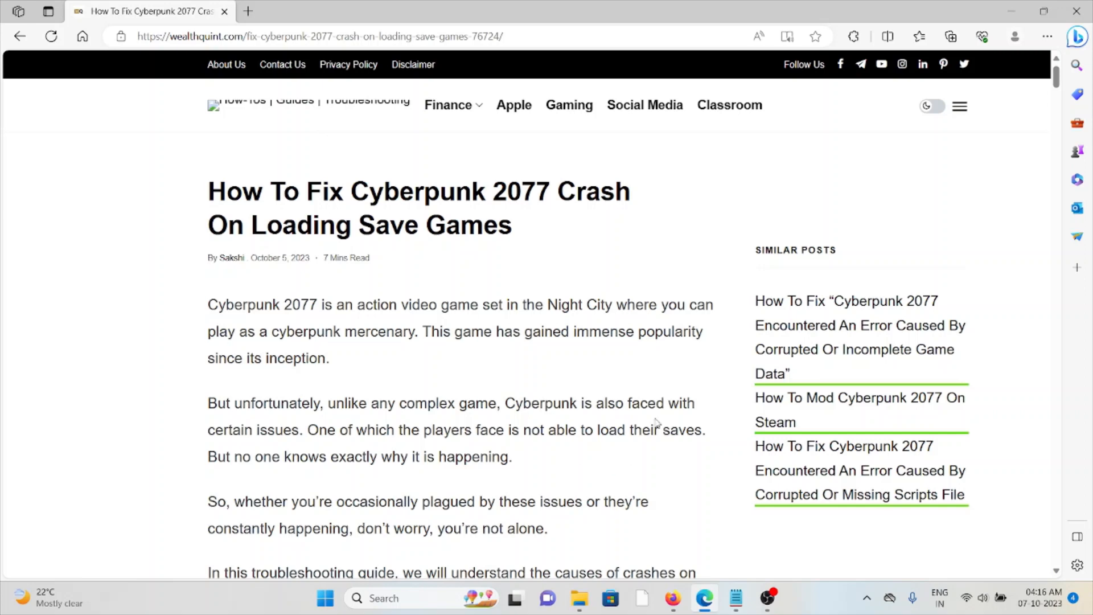
{"action": "scroll", "coordinate": [664, 419], "scroll_direction": "down", "scroll_amount": 2}
{"action": "scroll", "coordinate": [672, 405], "scroll_direction": "down", "scroll_amount": 1}
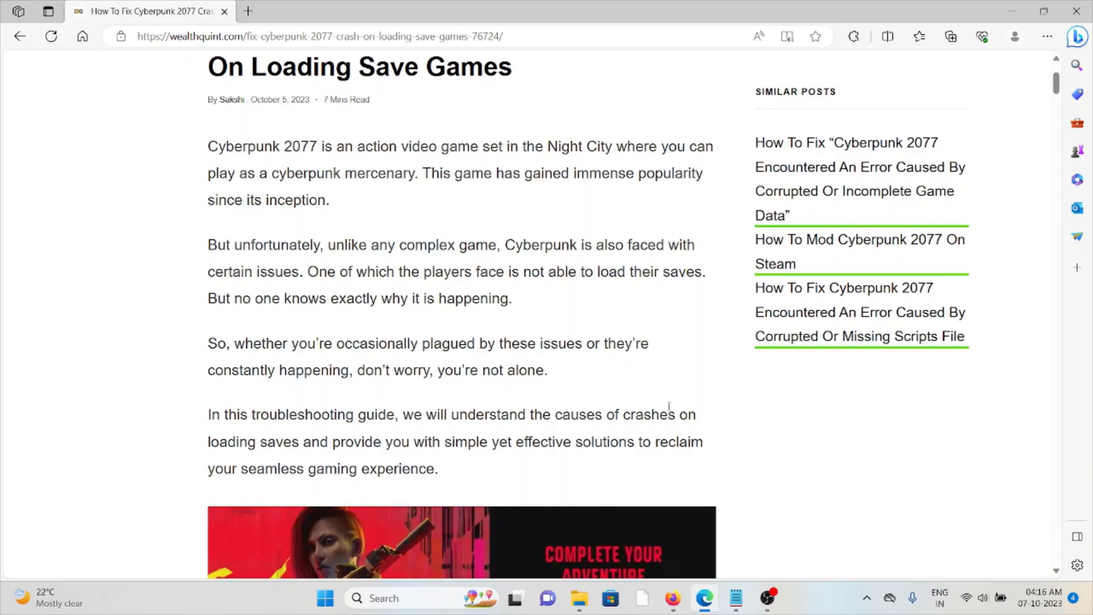
{"action": "scroll", "coordinate": [639, 390], "scroll_direction": "down", "scroll_amount": 4}
{"action": "scroll", "coordinate": [638, 391], "scroll_direction": "down", "scroll_amount": 4}
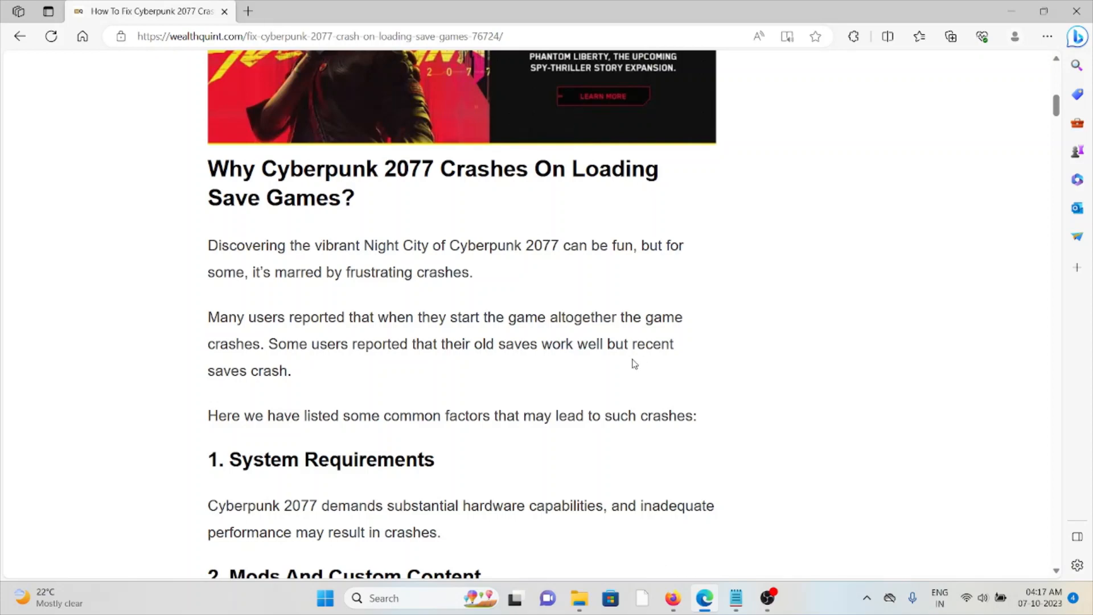
{"action": "scroll", "coordinate": [633, 364], "scroll_direction": "down", "scroll_amount": 2}
{"action": "scroll", "coordinate": [634, 364], "scroll_direction": "down", "scroll_amount": 1}
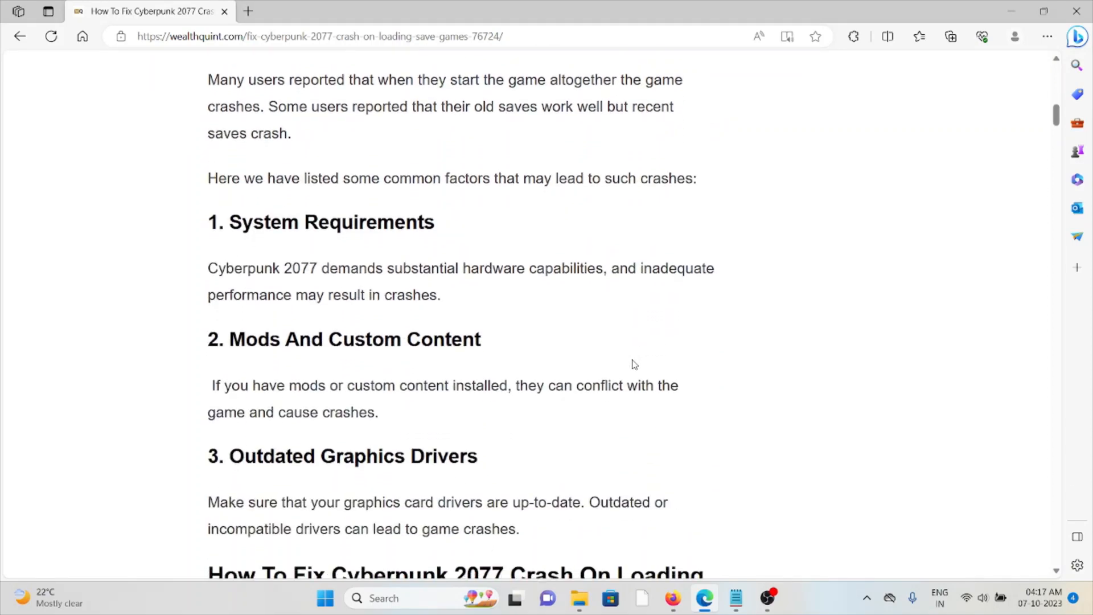
{"action": "scroll", "coordinate": [634, 364], "scroll_direction": "down", "scroll_amount": 1}
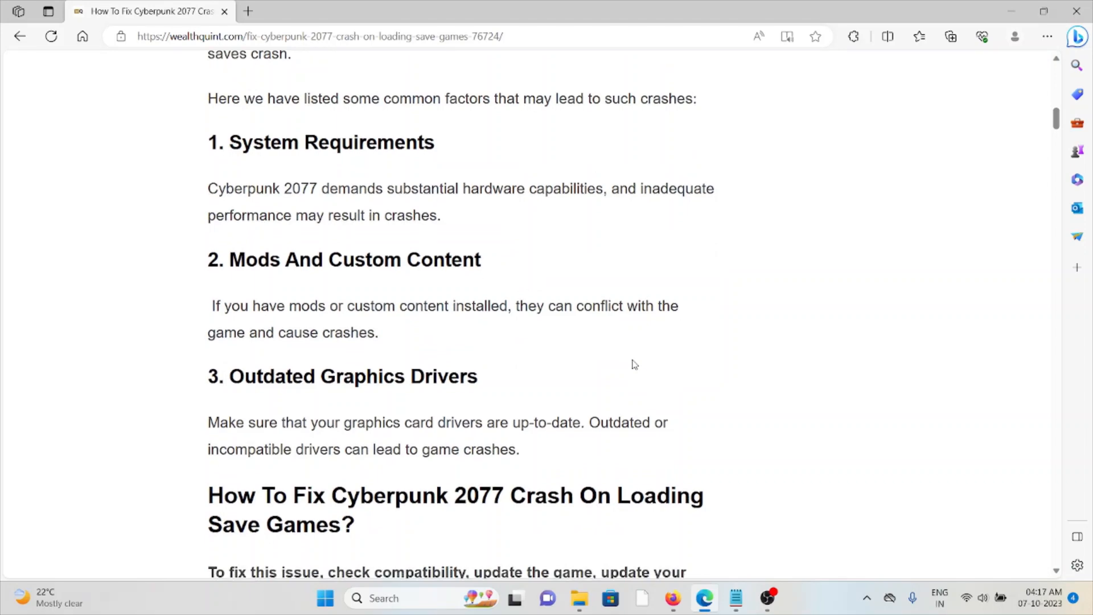
{"action": "scroll", "coordinate": [634, 364], "scroll_direction": "down", "scroll_amount": 1}
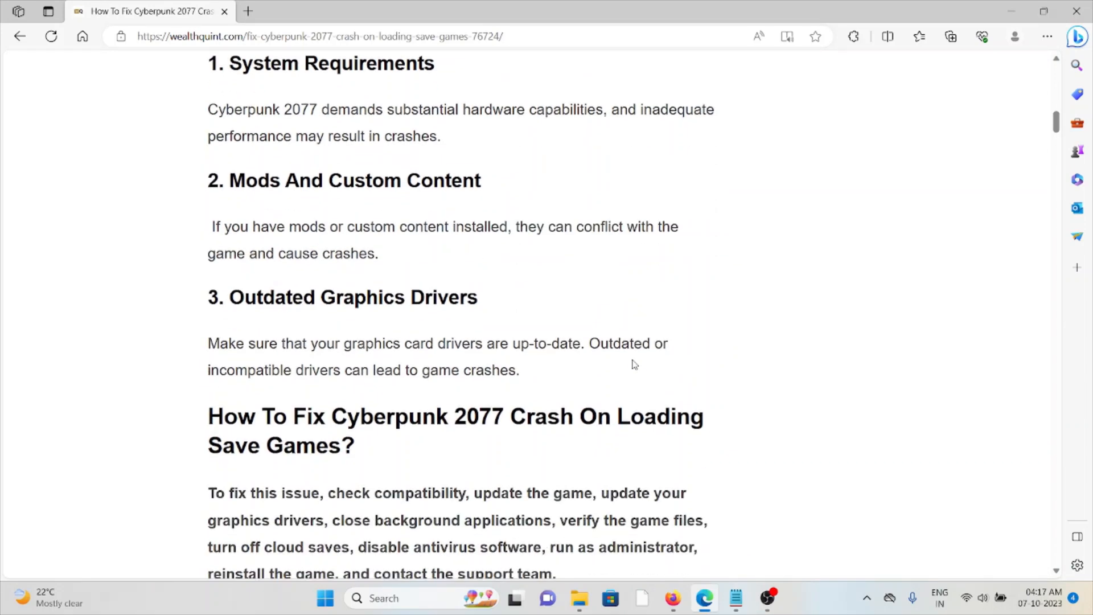
{"action": "scroll", "coordinate": [634, 365], "scroll_direction": "down", "scroll_amount": 2}
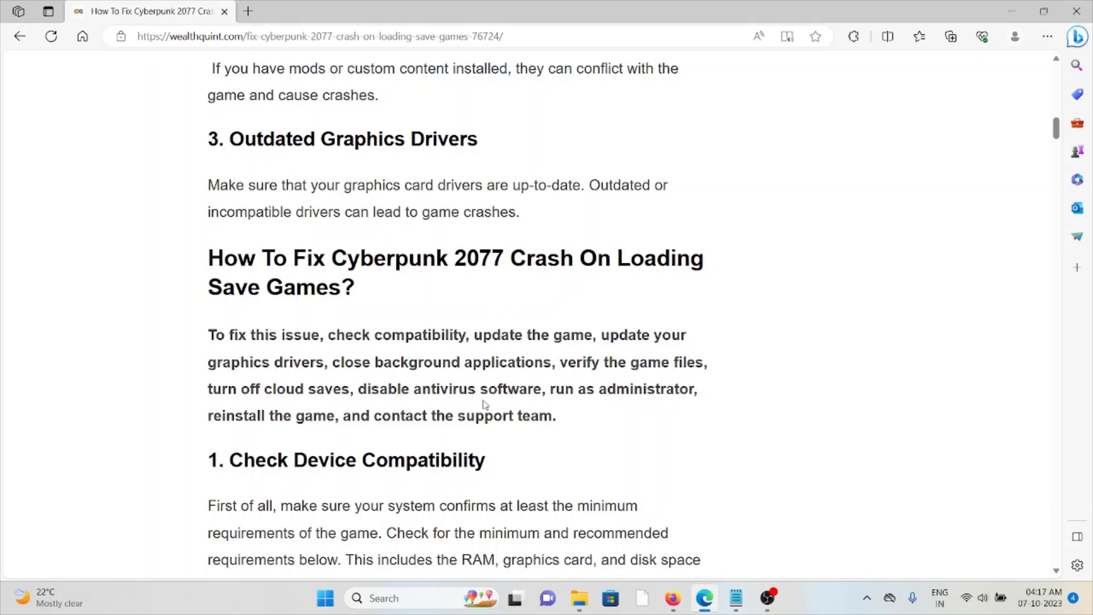
{"action": "scroll", "coordinate": [484, 403], "scroll_direction": "down", "scroll_amount": 2}
{"action": "scroll", "coordinate": [484, 403], "scroll_direction": "down", "scroll_amount": 1}
{"action": "scroll", "coordinate": [483, 403], "scroll_direction": "down", "scroll_amount": 2}
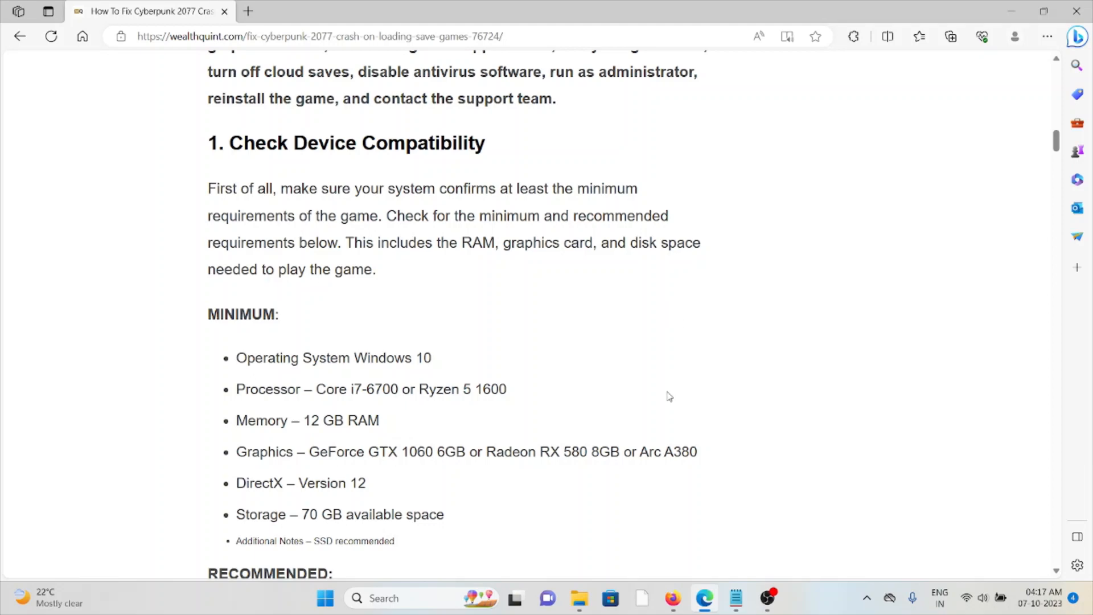
{"action": "scroll", "coordinate": [669, 395], "scroll_direction": "down", "scroll_amount": 1}
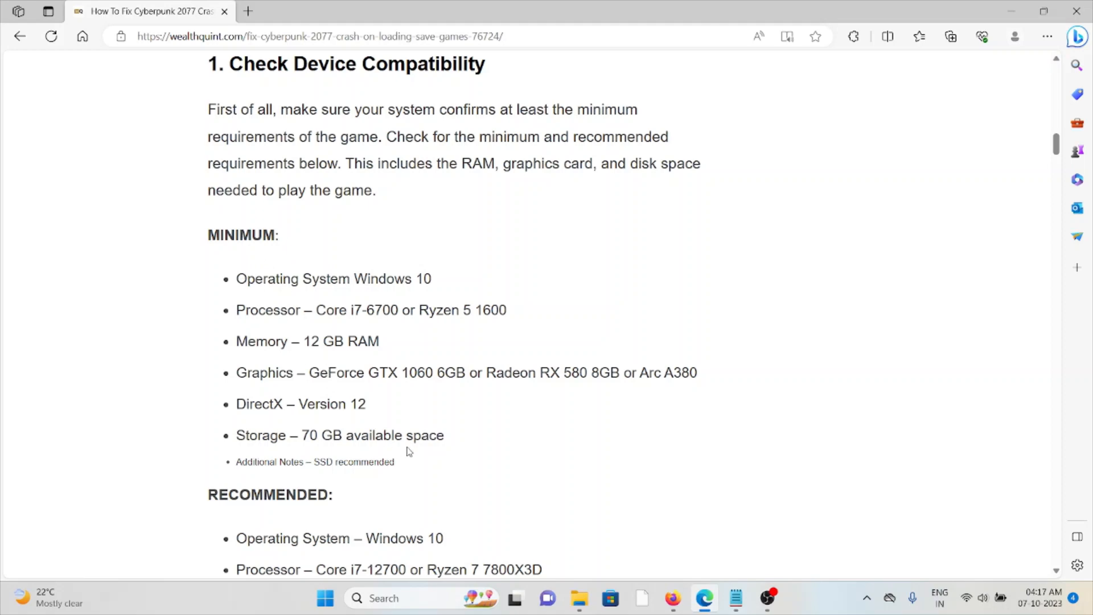
{"action": "scroll", "coordinate": [376, 432], "scroll_direction": "down", "scroll_amount": 2}
{"action": "scroll", "coordinate": [402, 427], "scroll_direction": "down", "scroll_amount": 2}
{"action": "scroll", "coordinate": [401, 427], "scroll_direction": "down", "scroll_amount": 3}
{"action": "scroll", "coordinate": [402, 427], "scroll_direction": "down", "scroll_amount": 2}
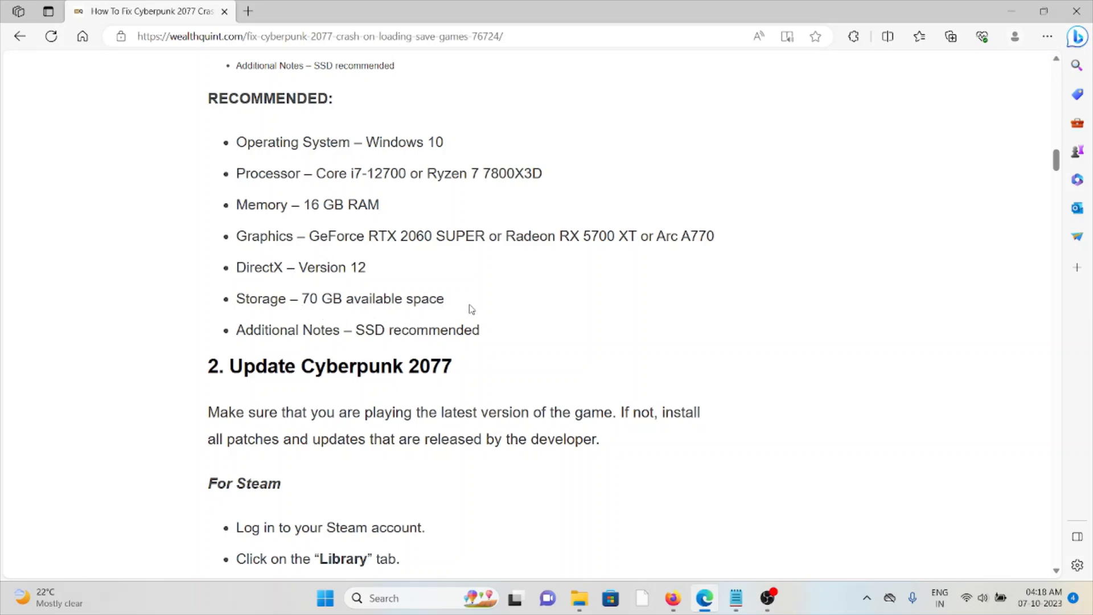
{"action": "scroll", "coordinate": [491, 292], "scroll_direction": "down", "scroll_amount": 2}
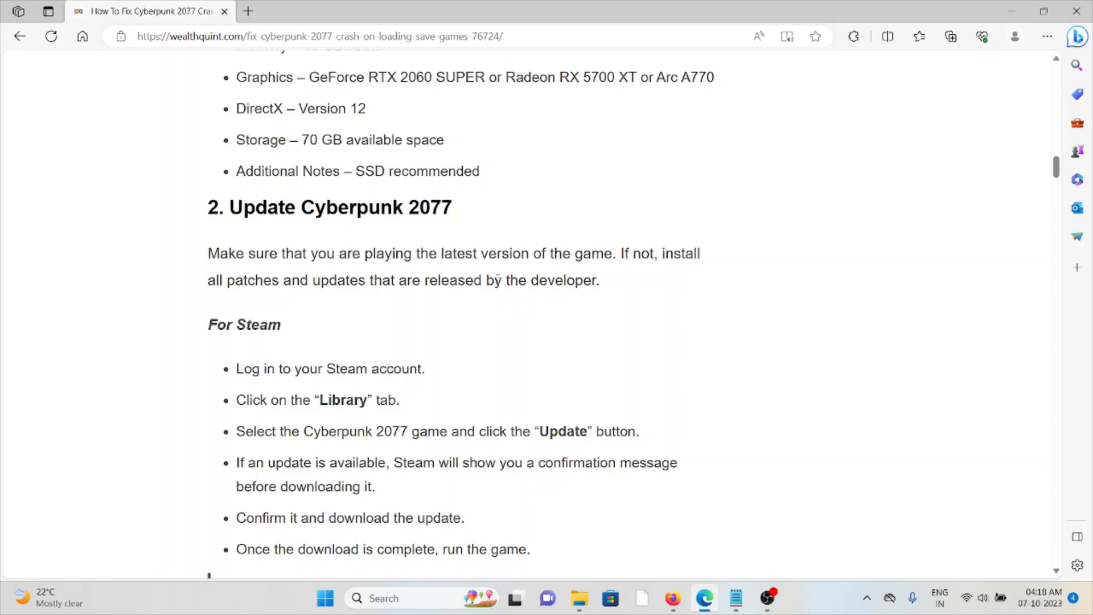
{"action": "scroll", "coordinate": [493, 312], "scroll_direction": "down", "scroll_amount": 2}
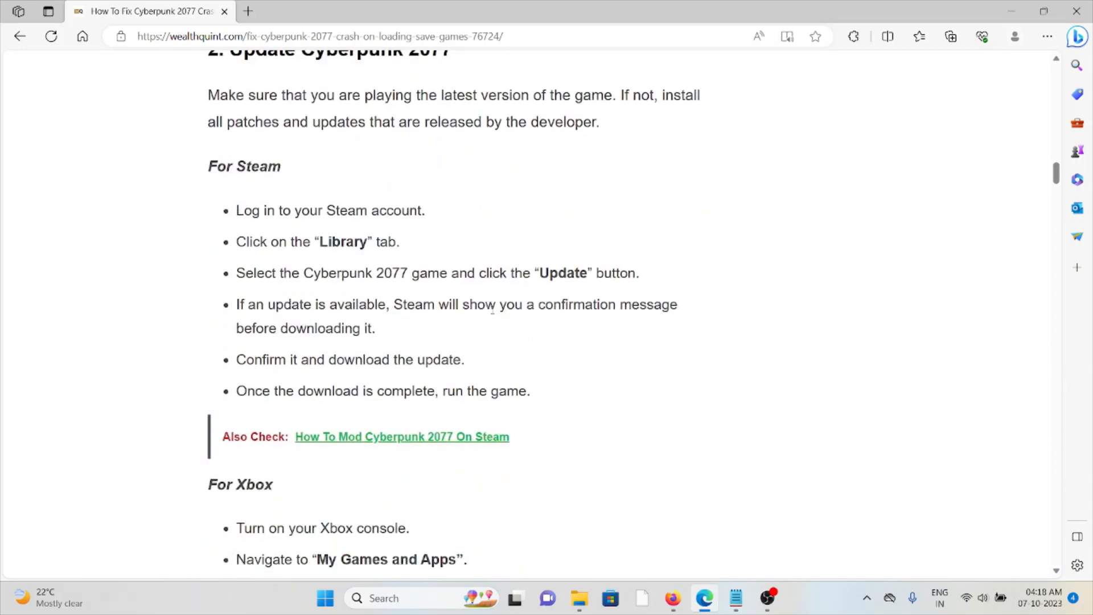
{"action": "scroll", "coordinate": [493, 312], "scroll_direction": "up", "scroll_amount": 2}
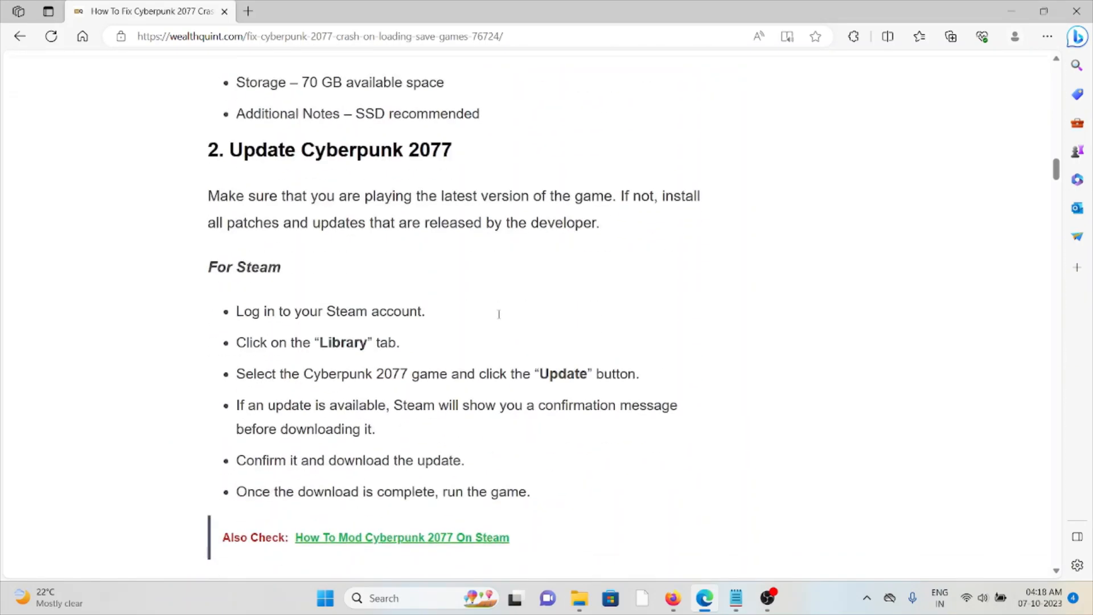
{"action": "scroll", "coordinate": [504, 314], "scroll_direction": "down", "scroll_amount": 1}
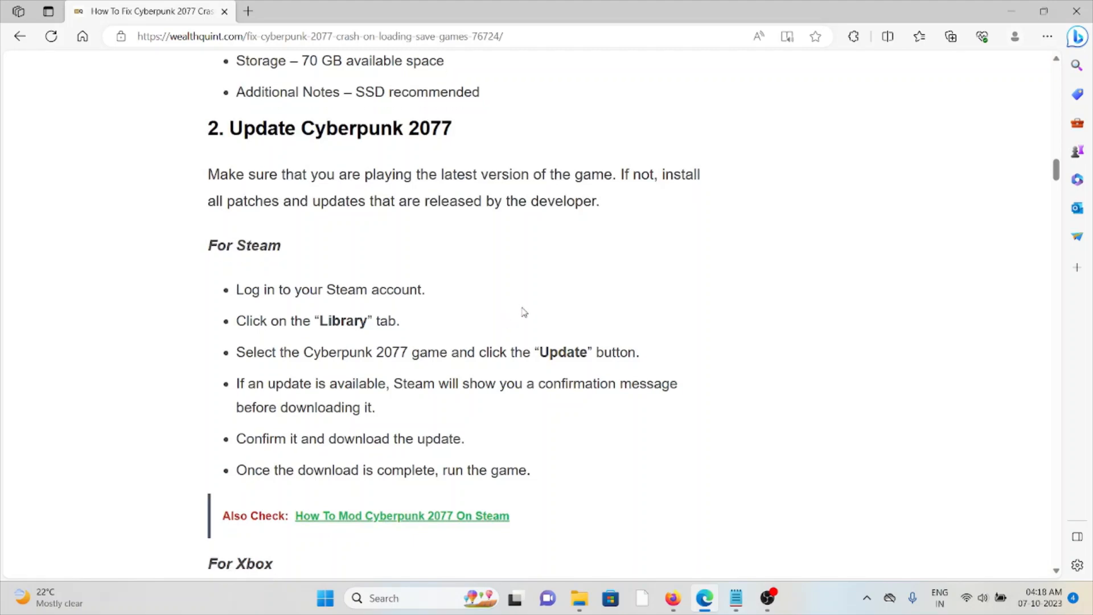
{"action": "scroll", "coordinate": [521, 312], "scroll_direction": "down", "scroll_amount": 1}
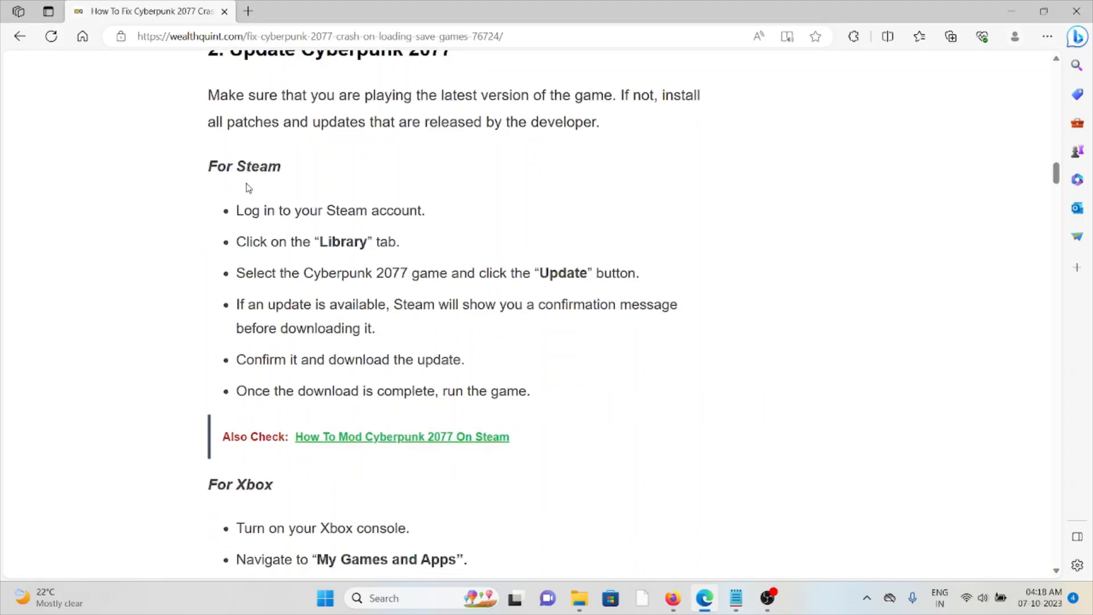
{"action": "scroll", "coordinate": [456, 383], "scroll_direction": "down", "scroll_amount": 3}
{"action": "scroll", "coordinate": [456, 382], "scroll_direction": "down", "scroll_amount": 1}
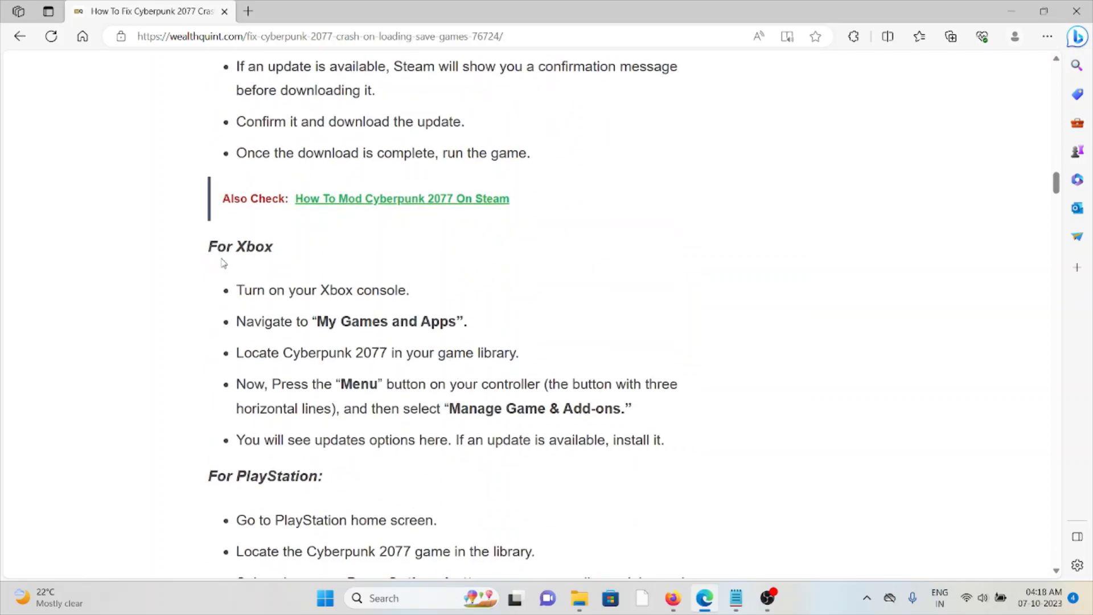
{"action": "scroll", "coordinate": [609, 444], "scroll_direction": "down", "scroll_amount": 2}
{"action": "scroll", "coordinate": [622, 446], "scroll_direction": "down", "scroll_amount": 1}
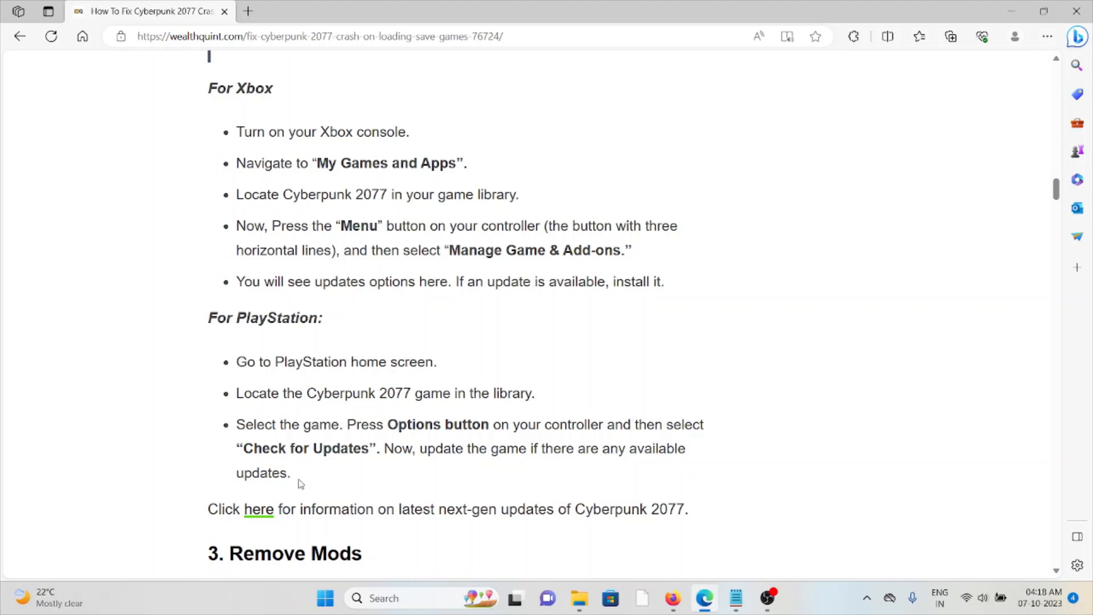
{"action": "scroll", "coordinate": [307, 480], "scroll_direction": "down", "scroll_amount": 3}
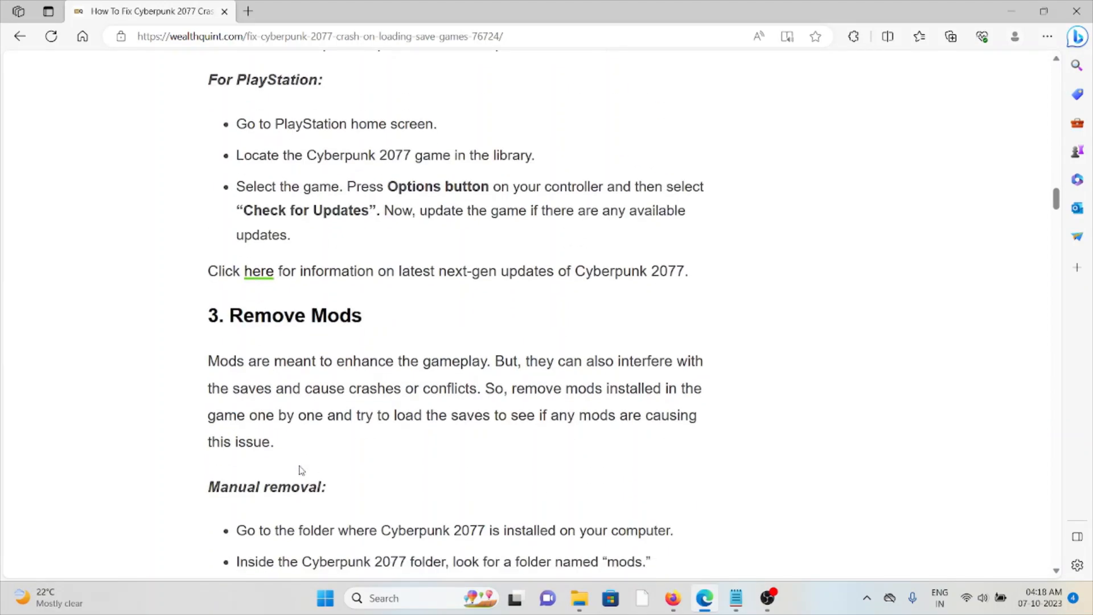
{"action": "scroll", "coordinate": [290, 468], "scroll_direction": "down", "scroll_amount": 2}
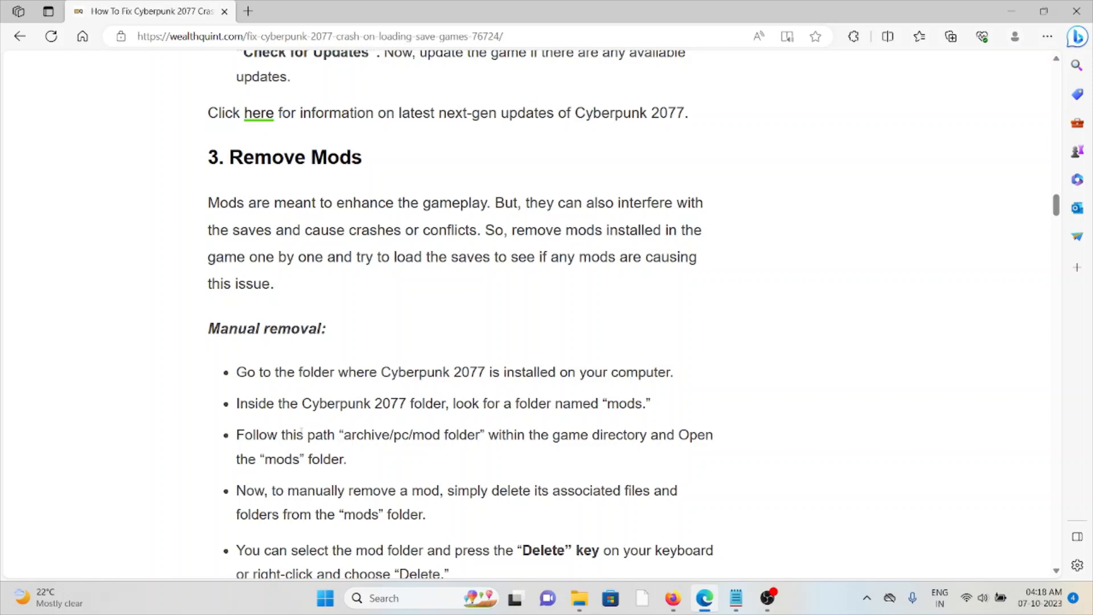
{"action": "scroll", "coordinate": [400, 427], "scroll_direction": "down", "scroll_amount": 2}
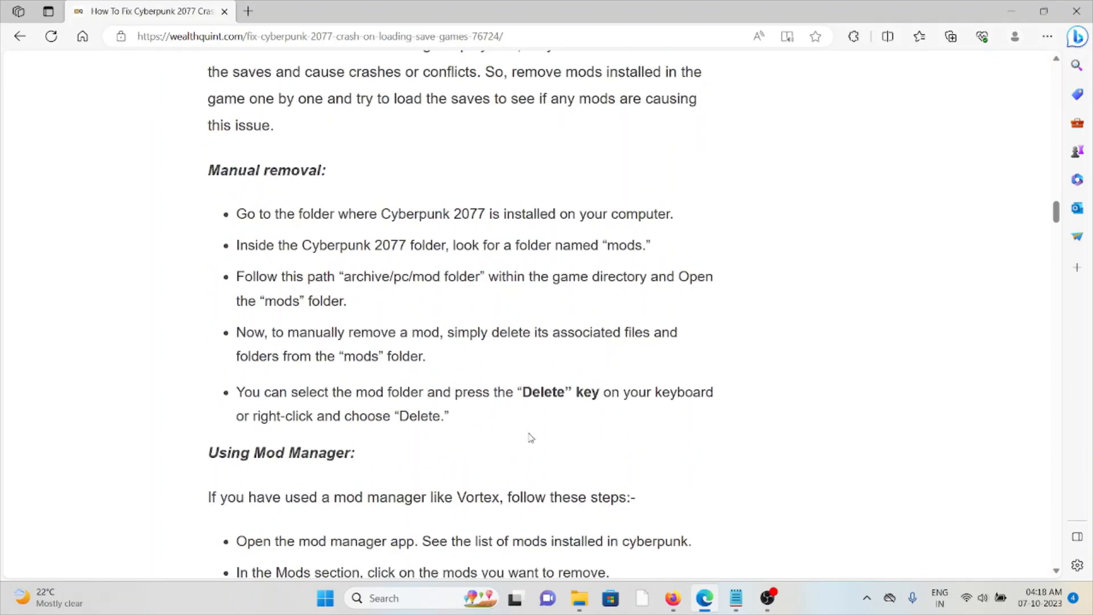
{"action": "scroll", "coordinate": [530, 437], "scroll_direction": "down", "scroll_amount": 1}
{"action": "scroll", "coordinate": [530, 437], "scroll_direction": "down", "scroll_amount": 1}
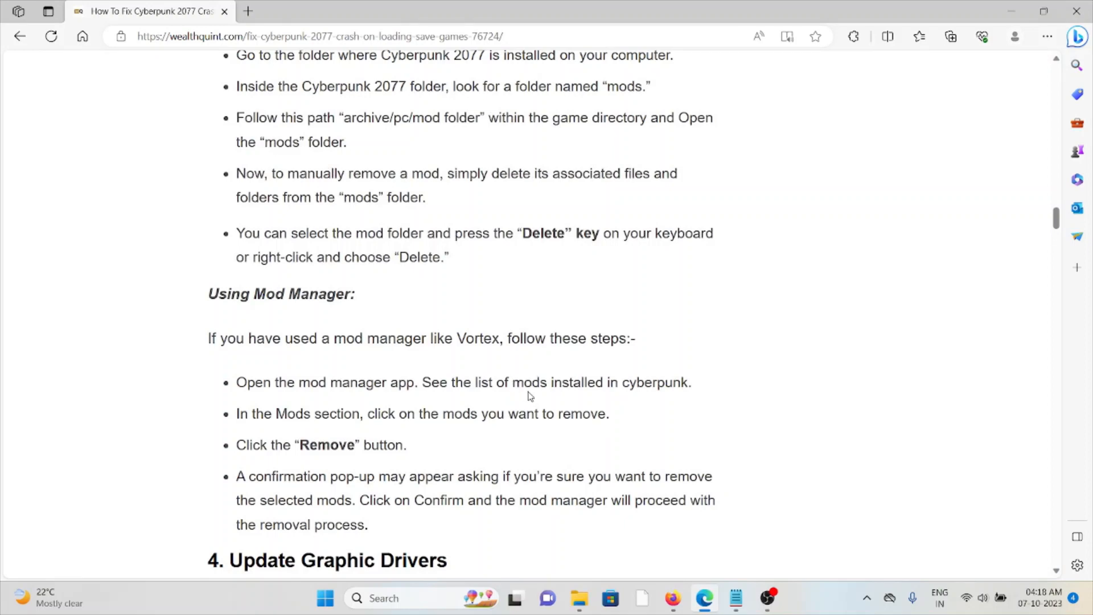
{"action": "scroll", "coordinate": [530, 395], "scroll_direction": "down", "scroll_amount": 1}
{"action": "scroll", "coordinate": [411, 349], "scroll_direction": "down", "scroll_amount": 1}
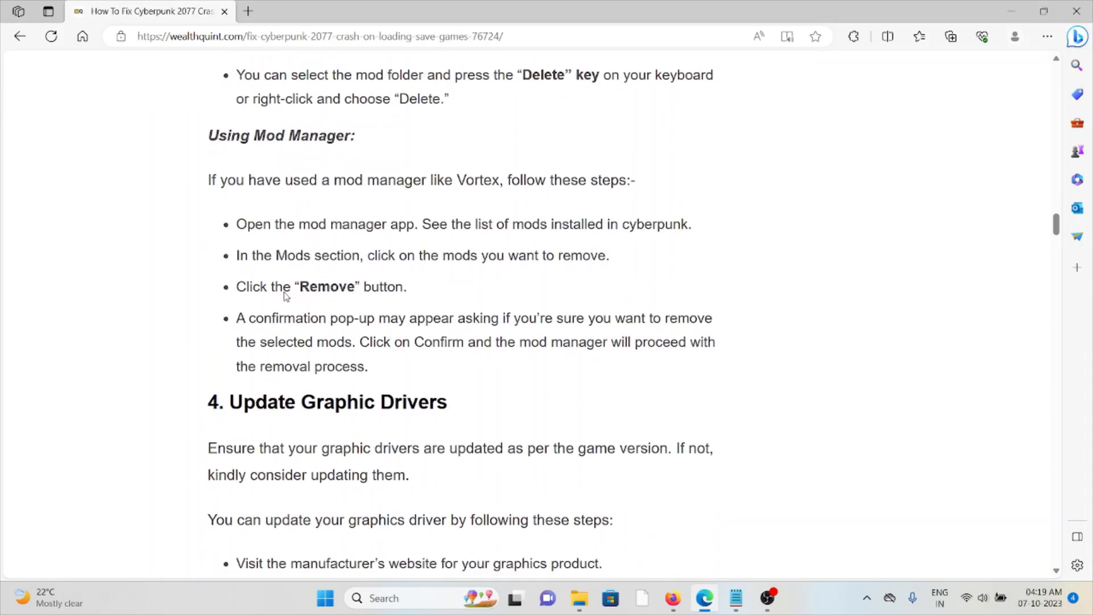
{"action": "scroll", "coordinate": [389, 366], "scroll_direction": "down", "scroll_amount": 2}
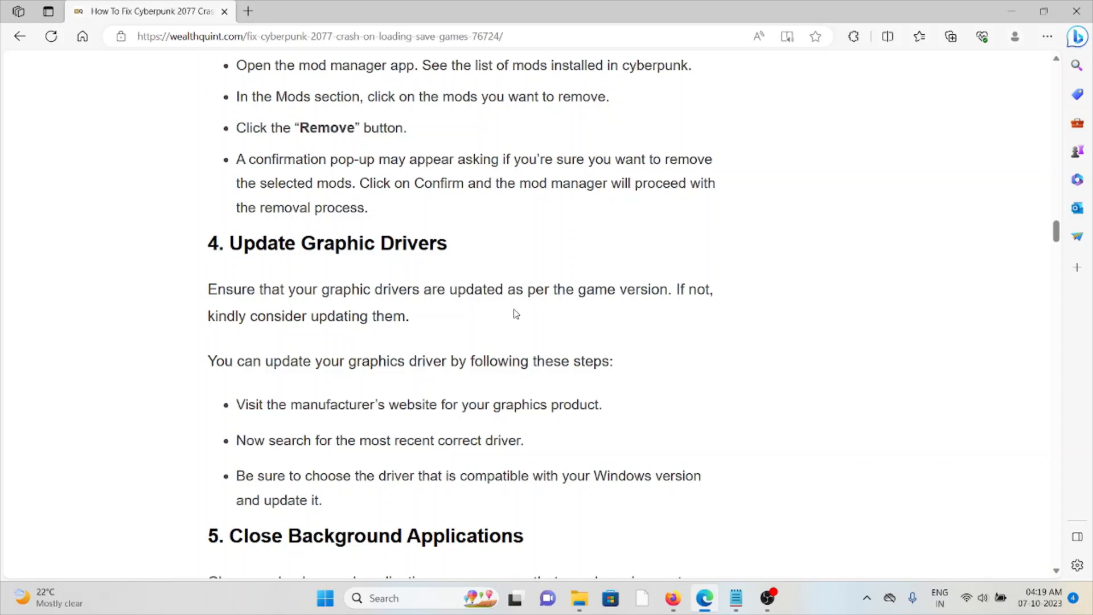
{"action": "scroll", "coordinate": [512, 318], "scroll_direction": "down", "scroll_amount": 2}
{"action": "scroll", "coordinate": [513, 317], "scroll_direction": "down", "scroll_amount": 1}
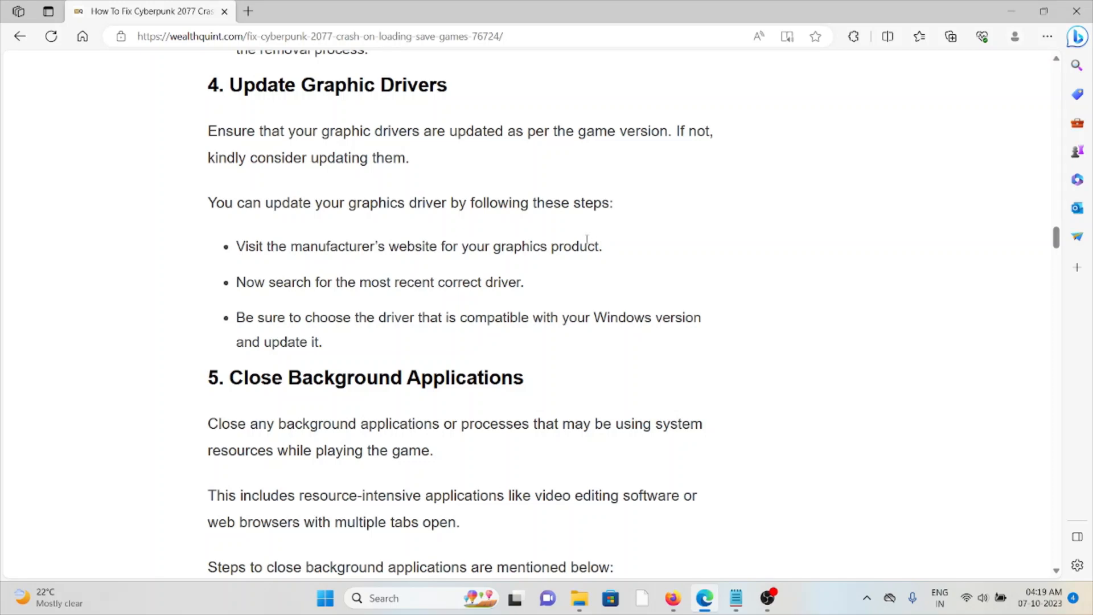
{"action": "scroll", "coordinate": [588, 241], "scroll_direction": "down", "scroll_amount": 2}
{"action": "scroll", "coordinate": [584, 239], "scroll_direction": "down", "scroll_amount": 1}
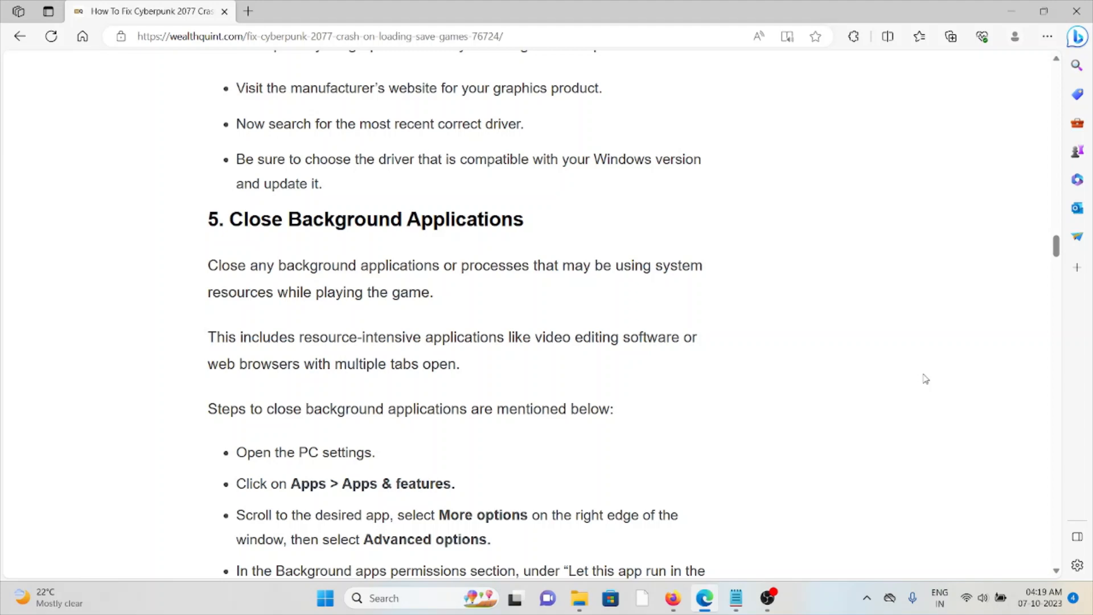
{"action": "scroll", "coordinate": [925, 376], "scroll_direction": "down", "scroll_amount": 1}
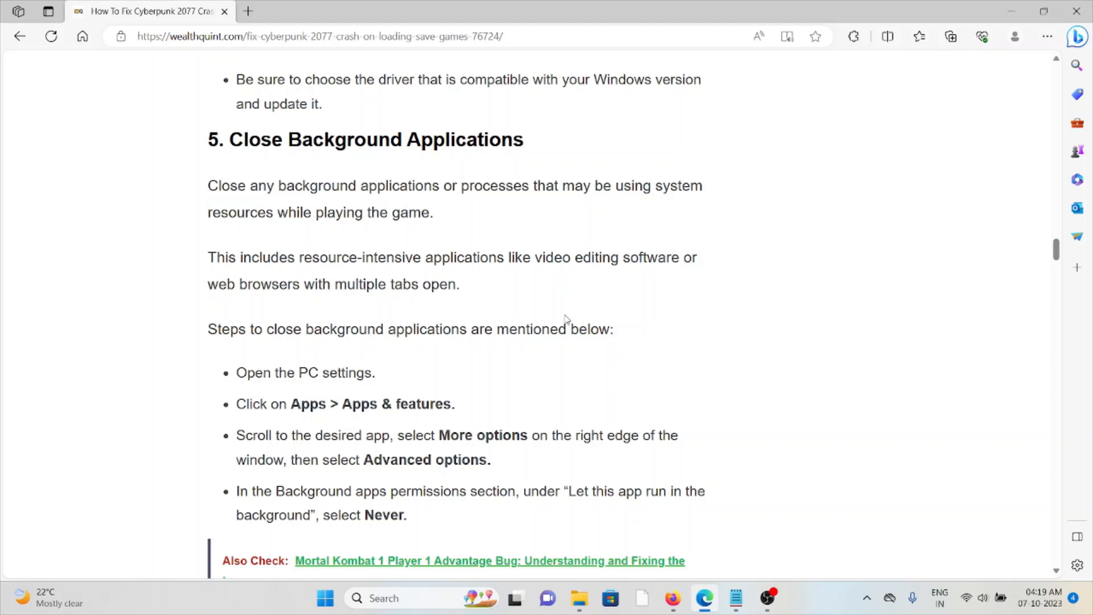
{"action": "scroll", "coordinate": [478, 419], "scroll_direction": "down", "scroll_amount": 1}
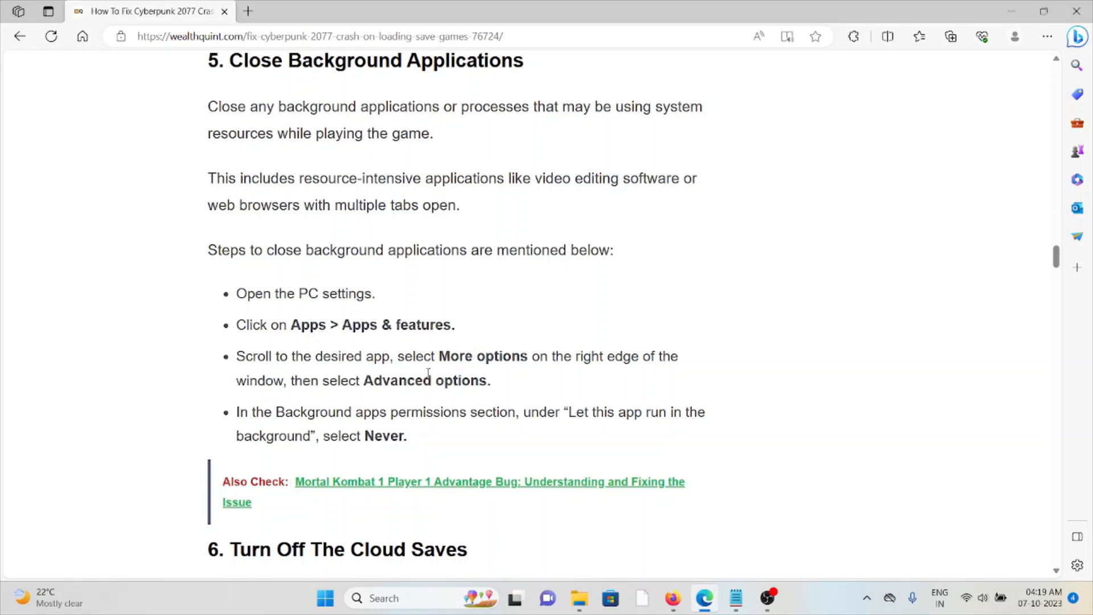
Highlight the bullet steps for closing background applications, then clear the selection.
{"action": "left_click_drag", "start_coordinate": [237, 293], "coordinate": [464, 413]}
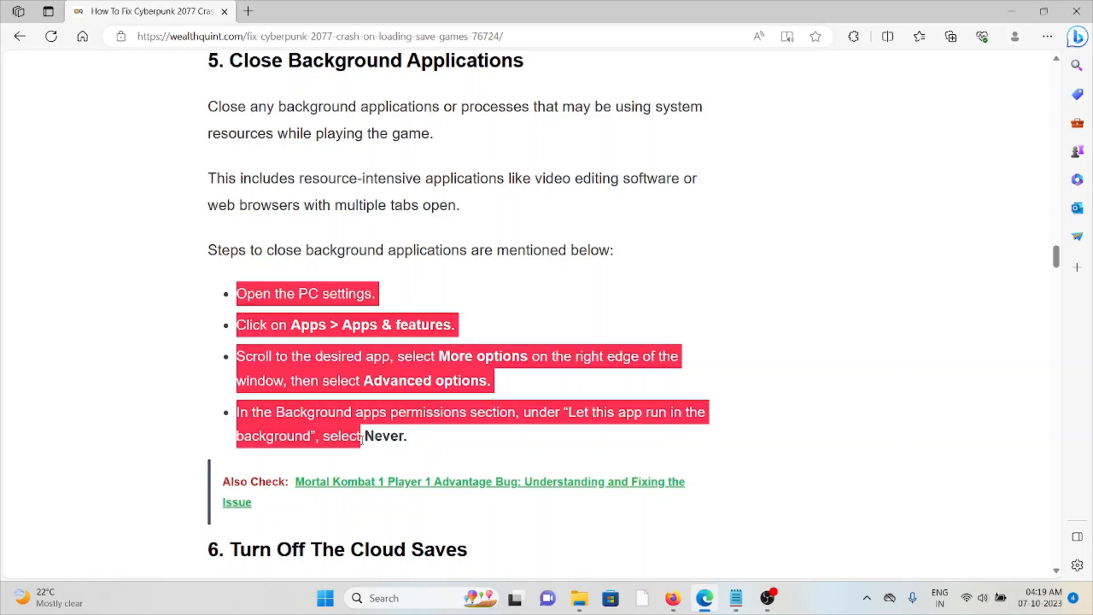
{"action": "left_click", "coordinate": [407, 446]}
{"action": "scroll", "coordinate": [418, 436], "scroll_direction": "down", "scroll_amount": 4}
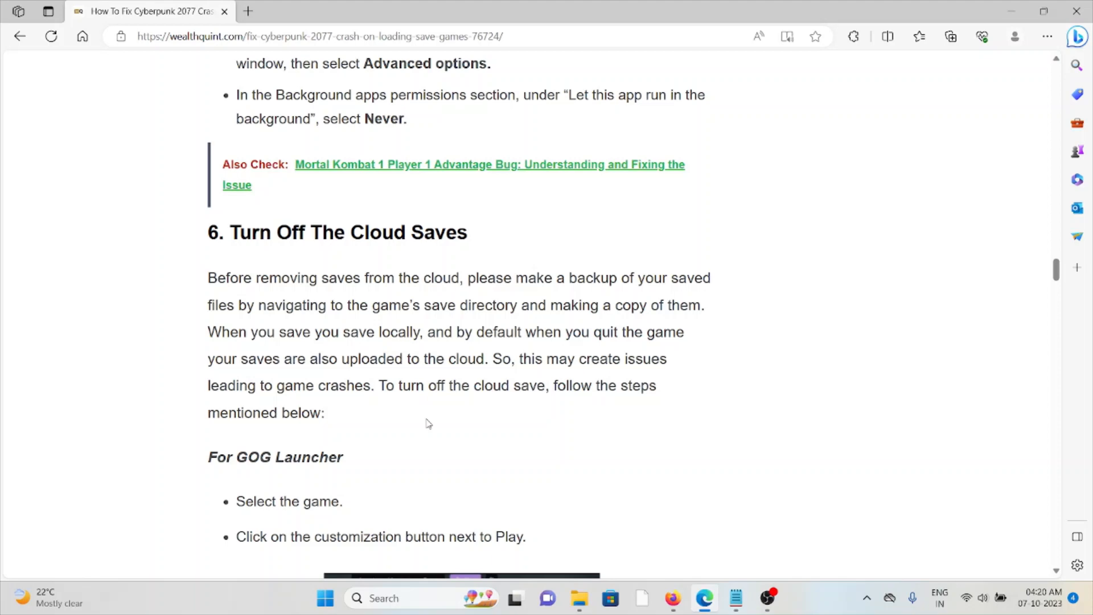
{"action": "scroll", "coordinate": [445, 423], "scroll_direction": "down", "scroll_amount": 1}
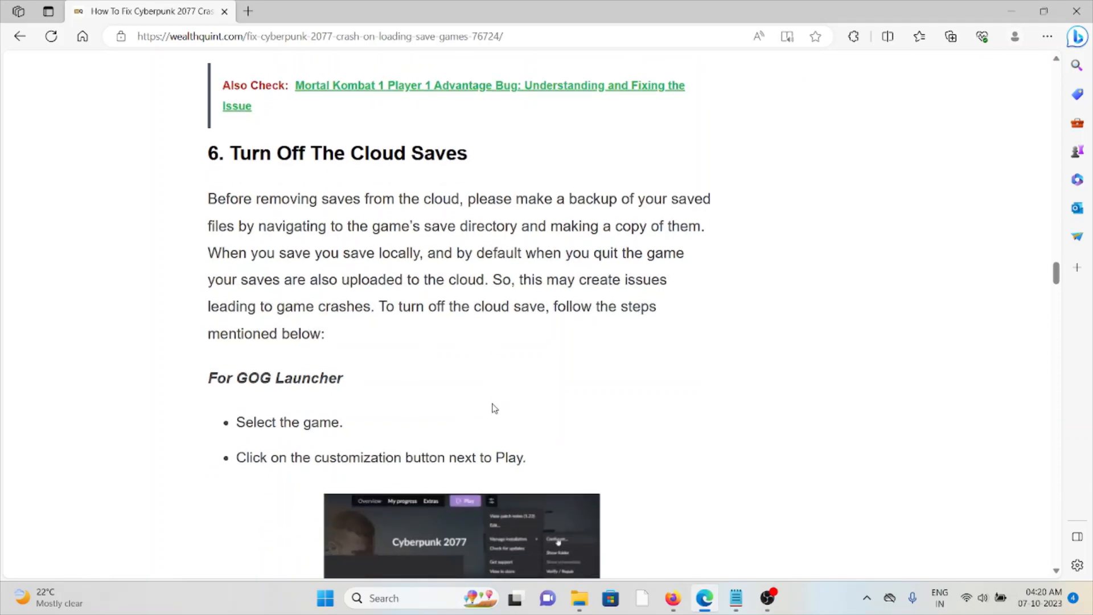
{"action": "scroll", "coordinate": [539, 402], "scroll_direction": "down", "scroll_amount": 1}
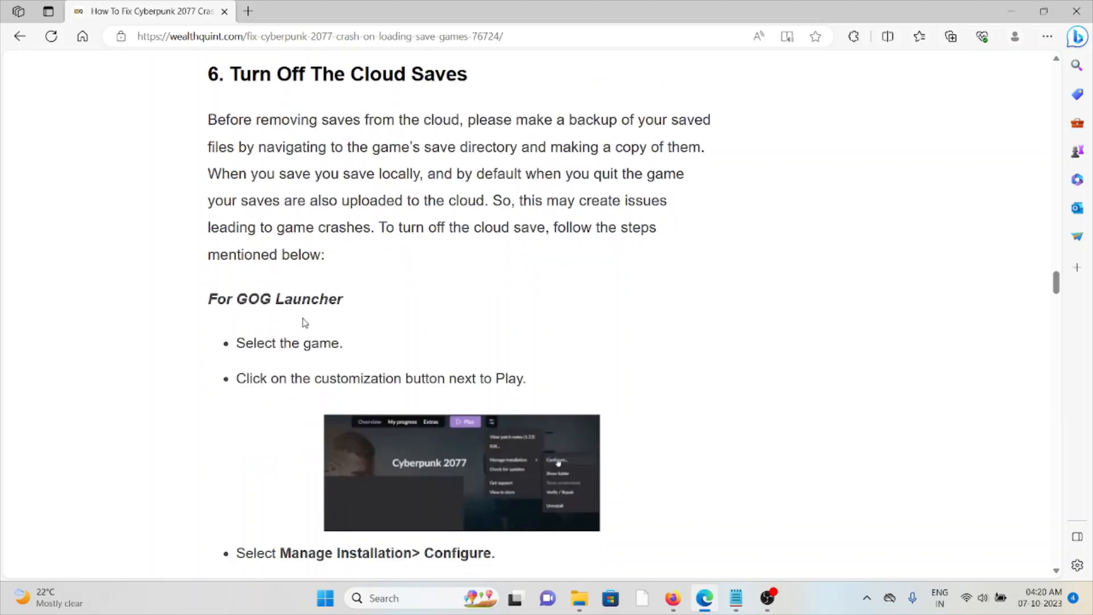
{"action": "scroll", "coordinate": [304, 323], "scroll_direction": "down", "scroll_amount": 2}
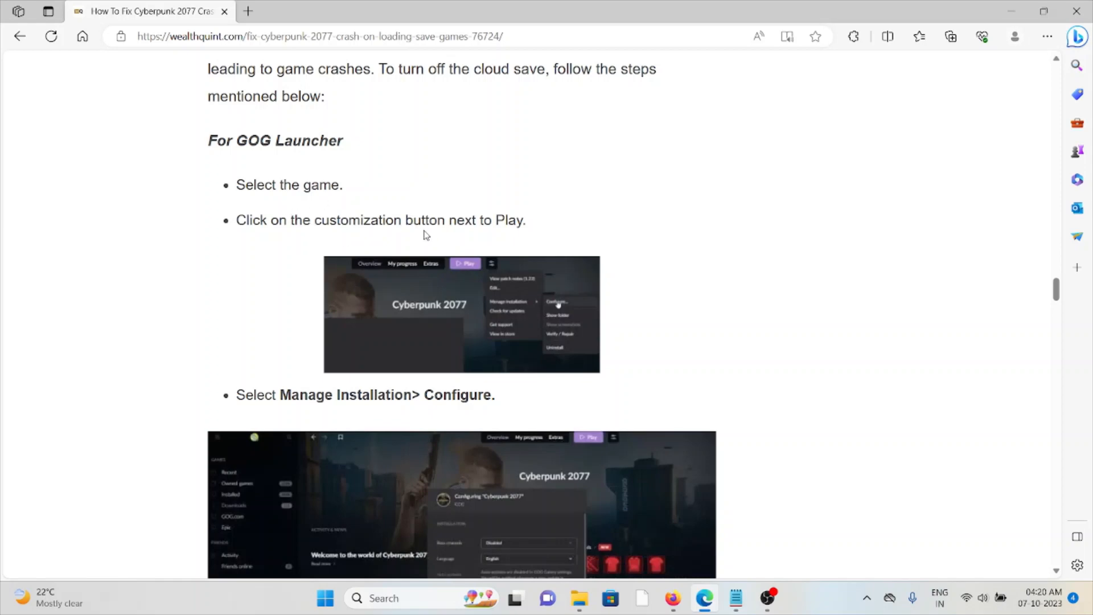
{"action": "scroll", "coordinate": [486, 374], "scroll_direction": "down", "scroll_amount": 1}
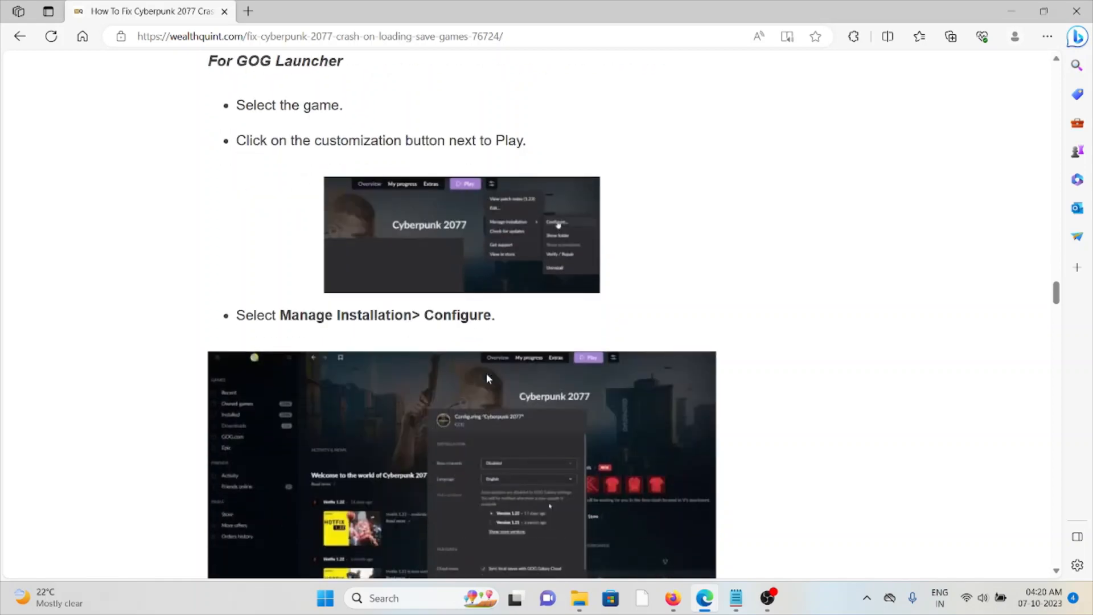
{"action": "scroll", "coordinate": [492, 345], "scroll_direction": "down", "scroll_amount": 1}
{"action": "scroll", "coordinate": [493, 344], "scroll_direction": "down", "scroll_amount": 2}
{"action": "scroll", "coordinate": [494, 349], "scroll_direction": "down", "scroll_amount": 1}
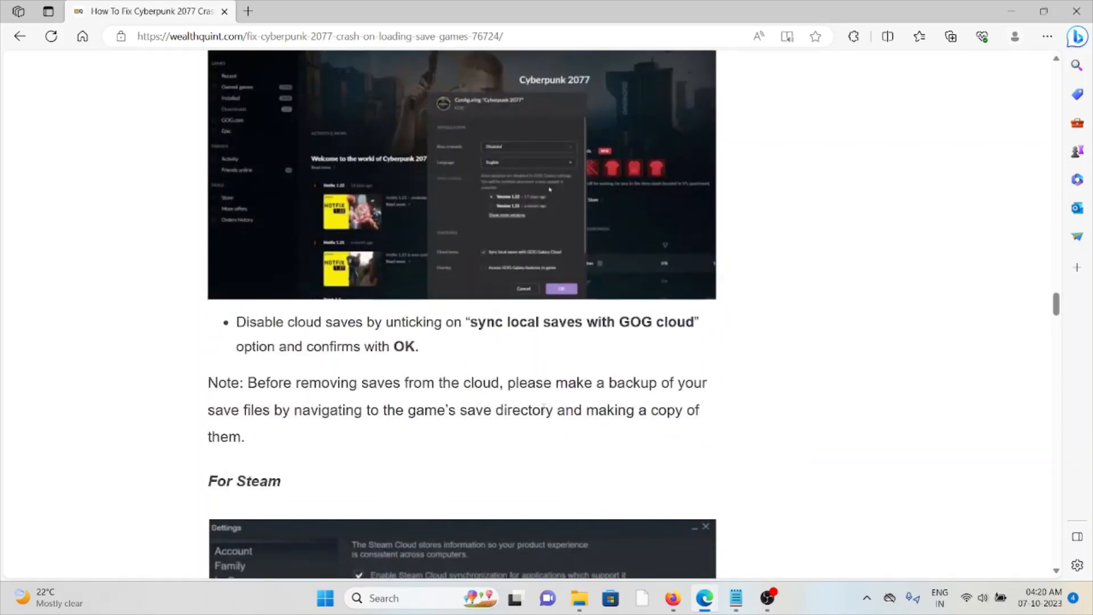
{"action": "scroll", "coordinate": [570, 467], "scroll_direction": "down", "scroll_amount": 2}
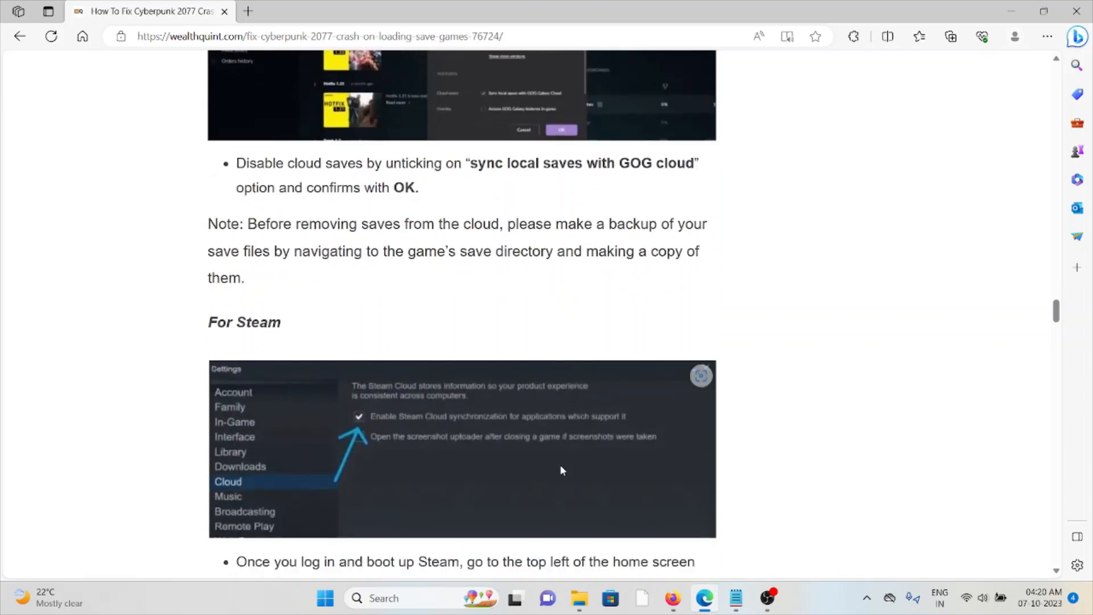
{"action": "scroll", "coordinate": [542, 456], "scroll_direction": "down", "scroll_amount": 2}
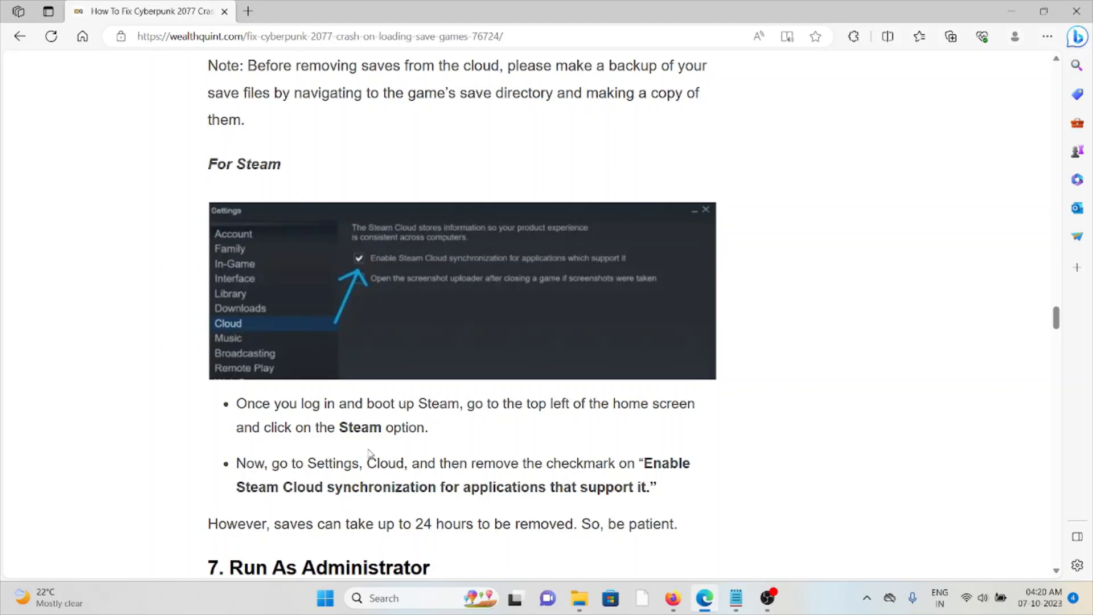
{"action": "scroll", "coordinate": [370, 451], "scroll_direction": "down", "scroll_amount": 1}
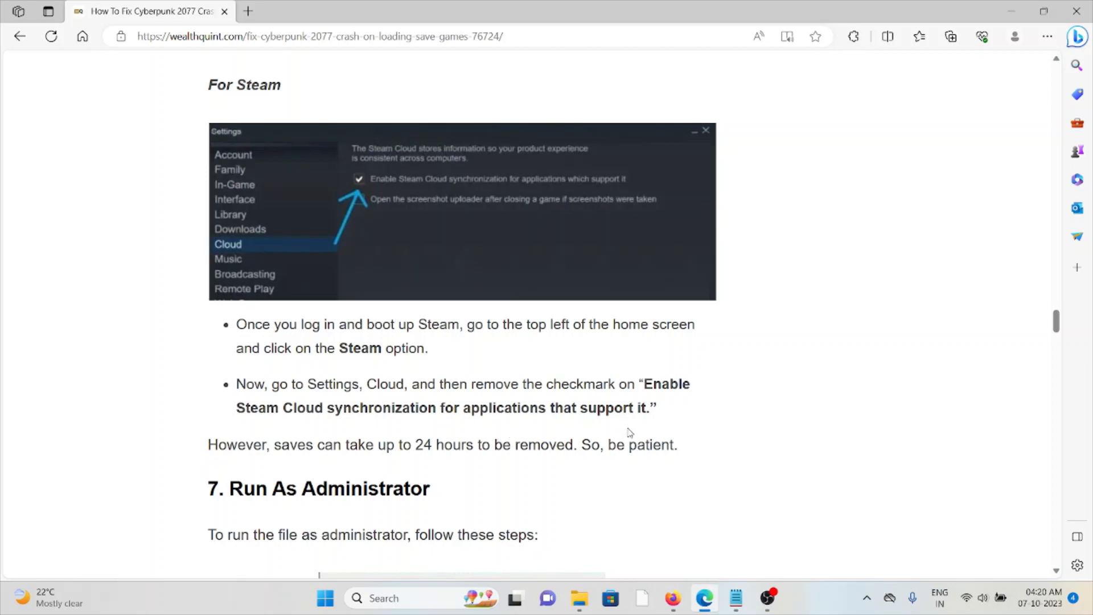
{"action": "scroll", "coordinate": [613, 440], "scroll_direction": "down", "scroll_amount": 3}
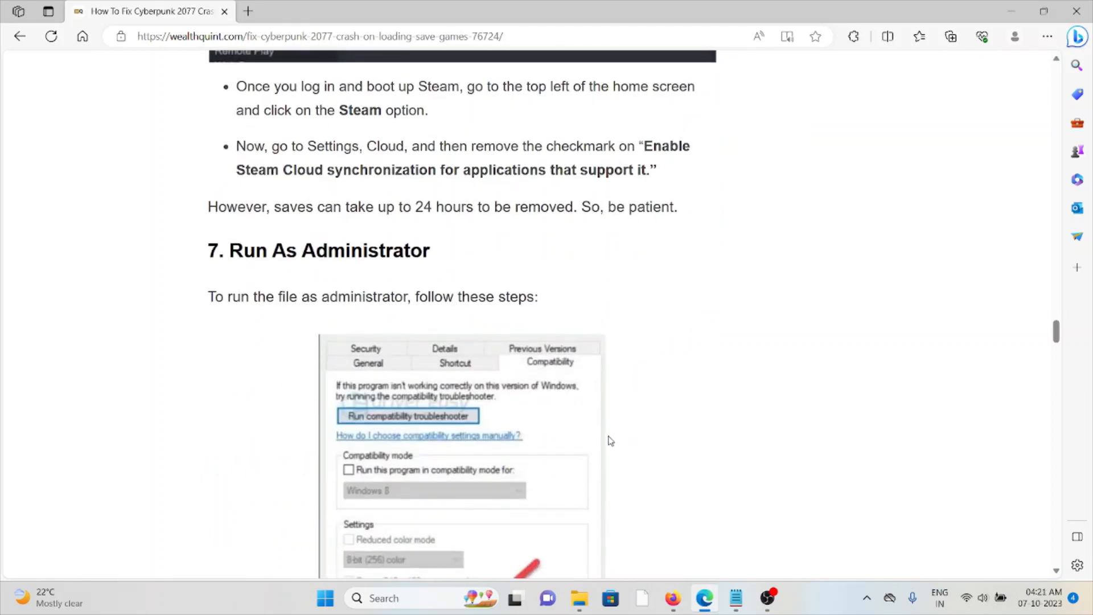
{"action": "scroll", "coordinate": [612, 439], "scroll_direction": "down", "scroll_amount": 1}
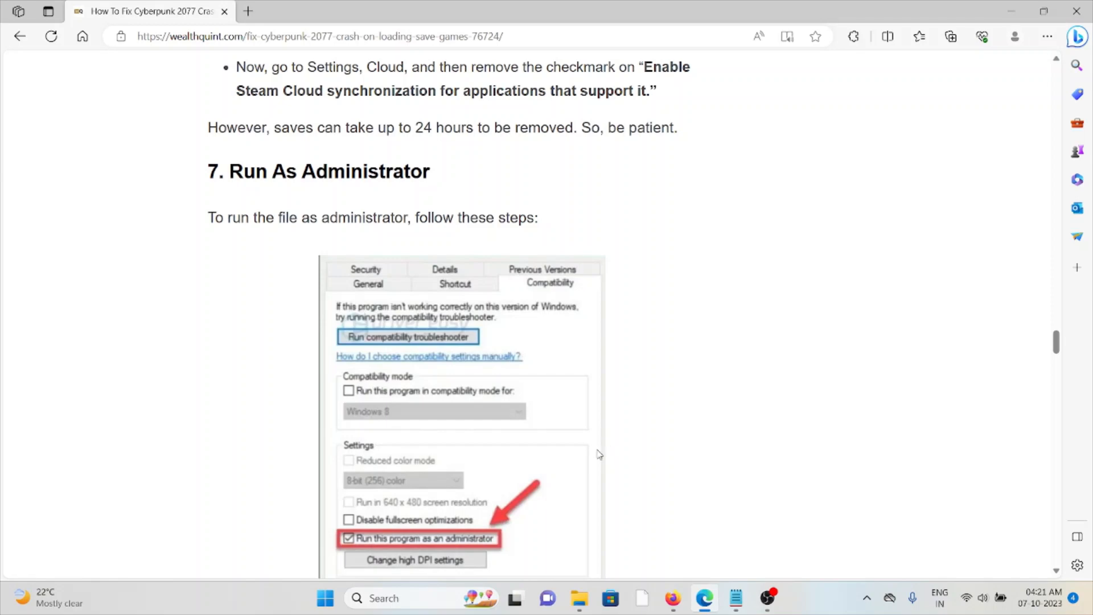
{"action": "scroll", "coordinate": [491, 281], "scroll_direction": "down", "scroll_amount": 2}
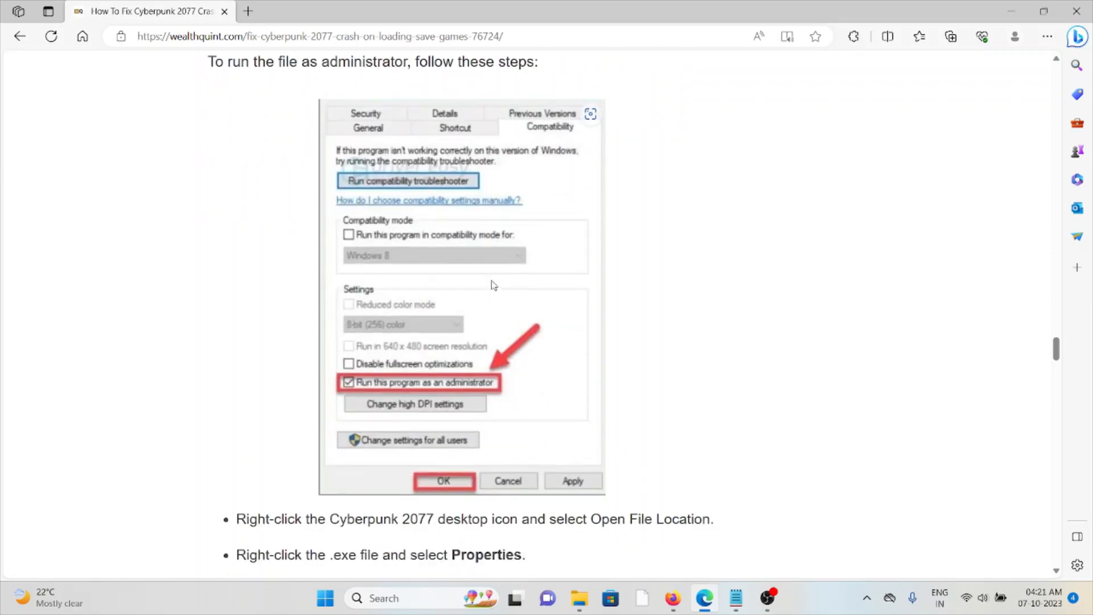
{"action": "scroll", "coordinate": [492, 281], "scroll_direction": "down", "scroll_amount": 1}
{"action": "scroll", "coordinate": [491, 281], "scroll_direction": "down", "scroll_amount": 1}
{"action": "scroll", "coordinate": [368, 449], "scroll_direction": "down", "scroll_amount": 1}
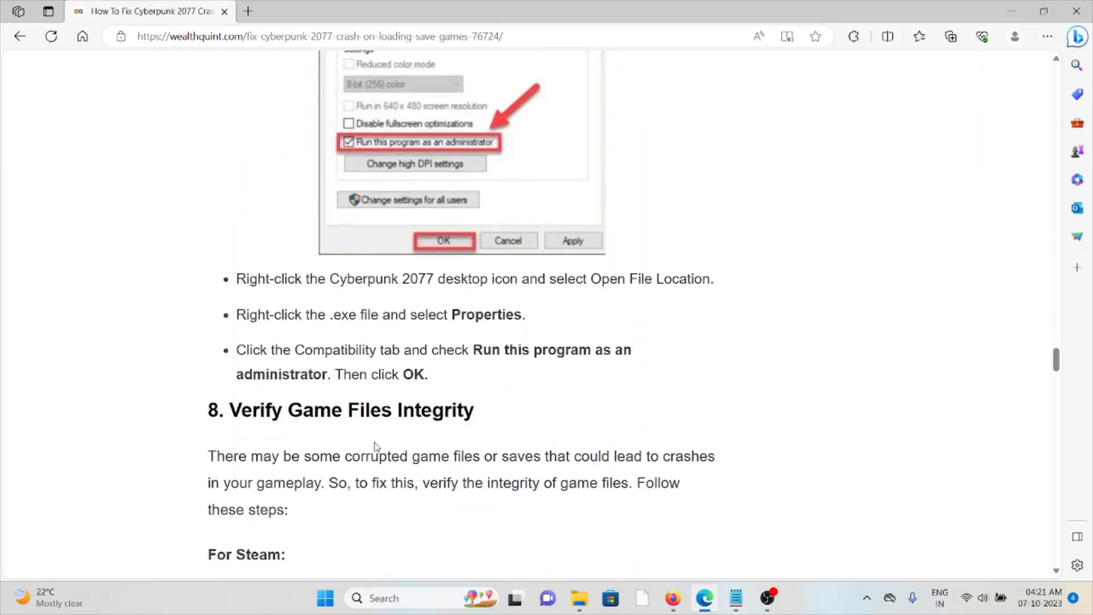
{"action": "scroll", "coordinate": [368, 435], "scroll_direction": "down", "scroll_amount": 2}
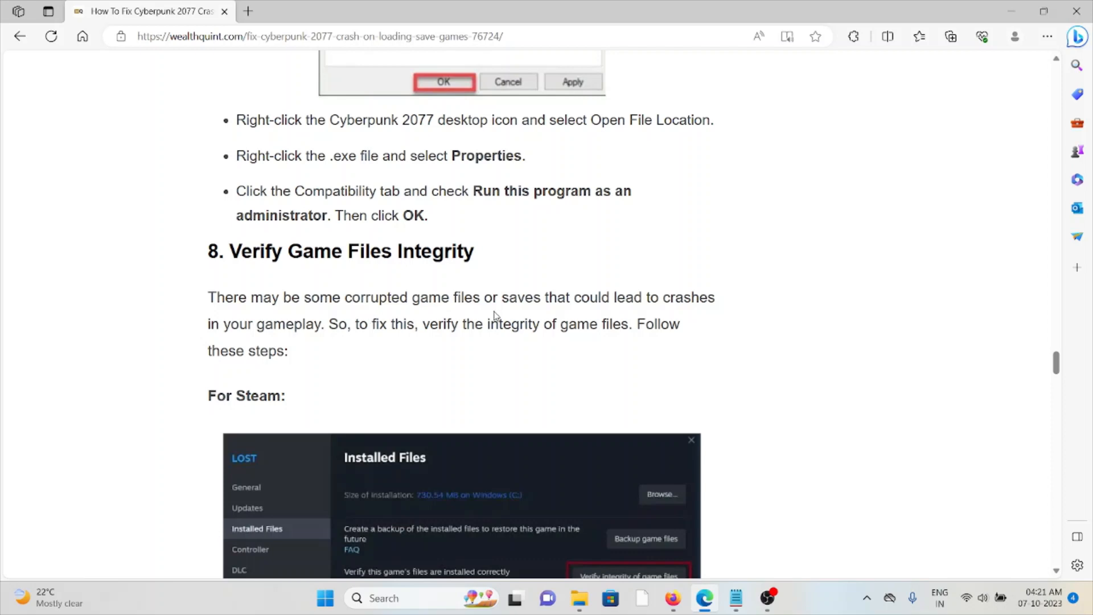
{"action": "scroll", "coordinate": [684, 337], "scroll_direction": "down", "scroll_amount": 3}
{"action": "scroll", "coordinate": [684, 338], "scroll_direction": "down", "scroll_amount": 1}
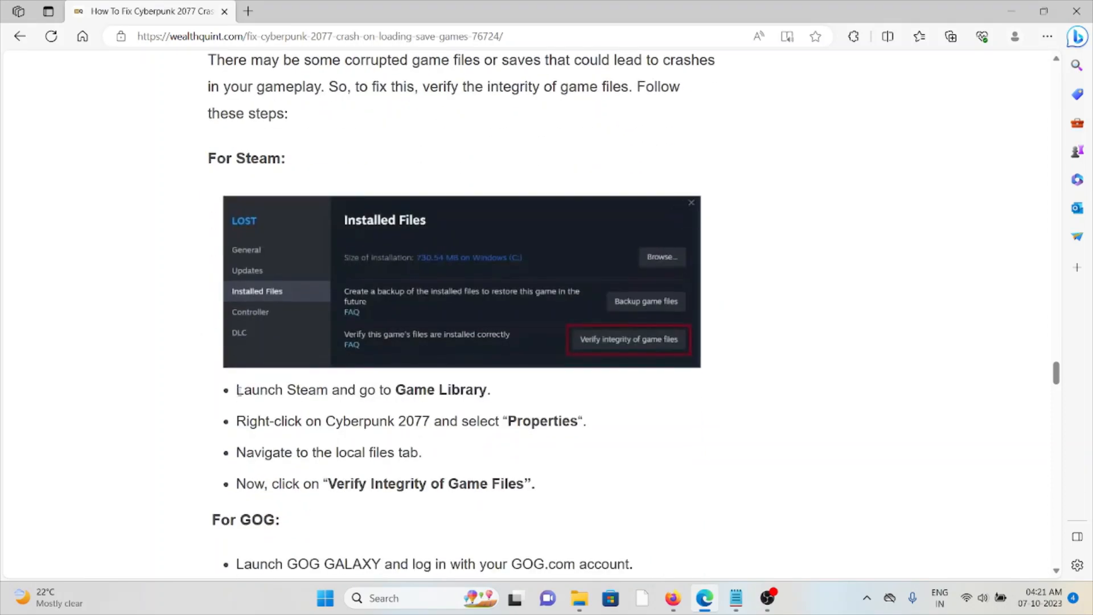
{"action": "scroll", "coordinate": [475, 436], "scroll_direction": "down", "scroll_amount": 2}
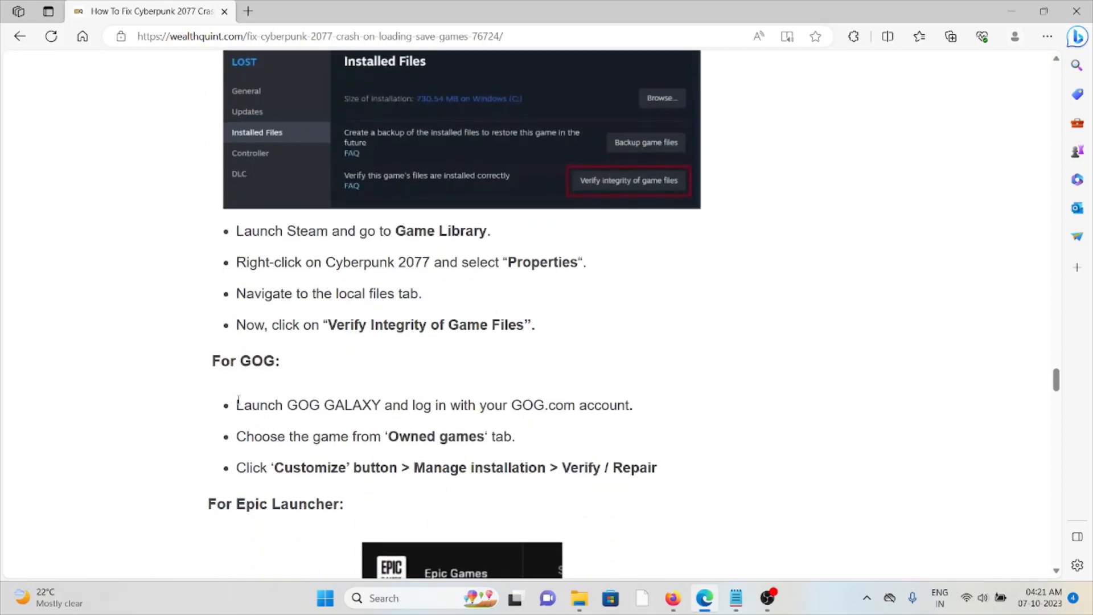
{"action": "scroll", "coordinate": [556, 463], "scroll_direction": "down", "scroll_amount": 3}
{"action": "scroll", "coordinate": [342, 321], "scroll_direction": "down", "scroll_amount": 4}
{"action": "scroll", "coordinate": [486, 286], "scroll_direction": "down", "scroll_amount": 1}
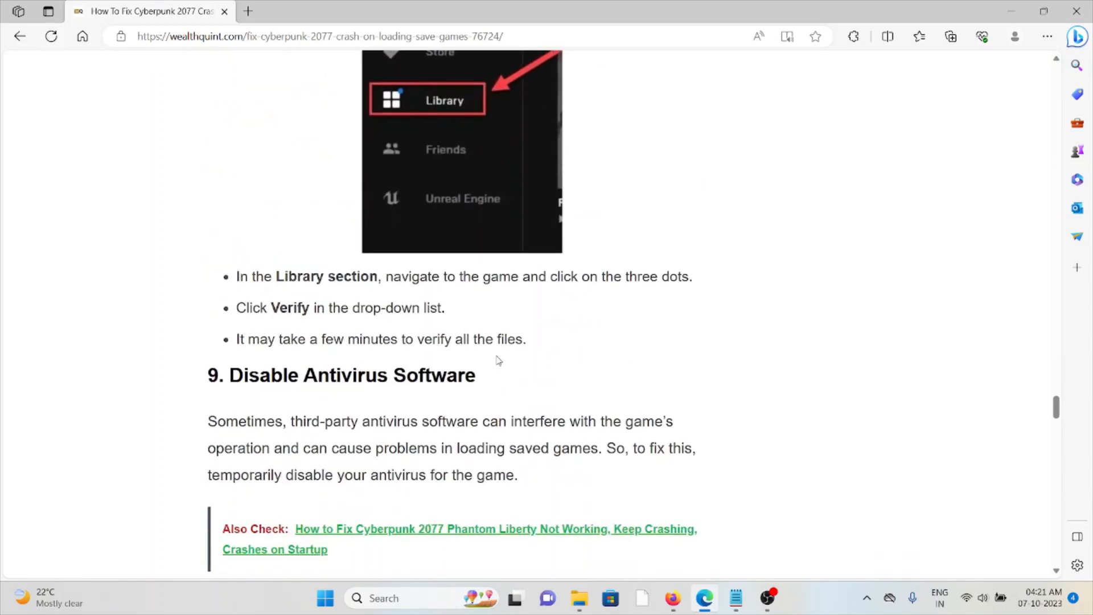
{"action": "scroll", "coordinate": [494, 366], "scroll_direction": "down", "scroll_amount": 2}
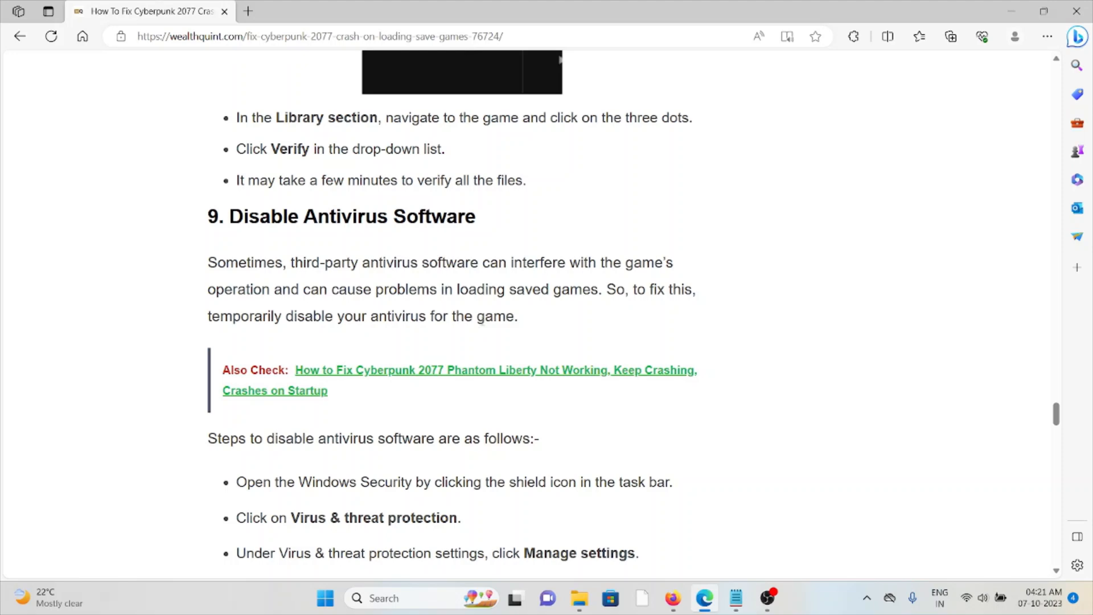
{"action": "scroll", "coordinate": [481, 342], "scroll_direction": "down", "scroll_amount": 1}
{"action": "scroll", "coordinate": [501, 384], "scroll_direction": "down", "scroll_amount": 1}
{"action": "scroll", "coordinate": [500, 389], "scroll_direction": "down", "scroll_amount": 1}
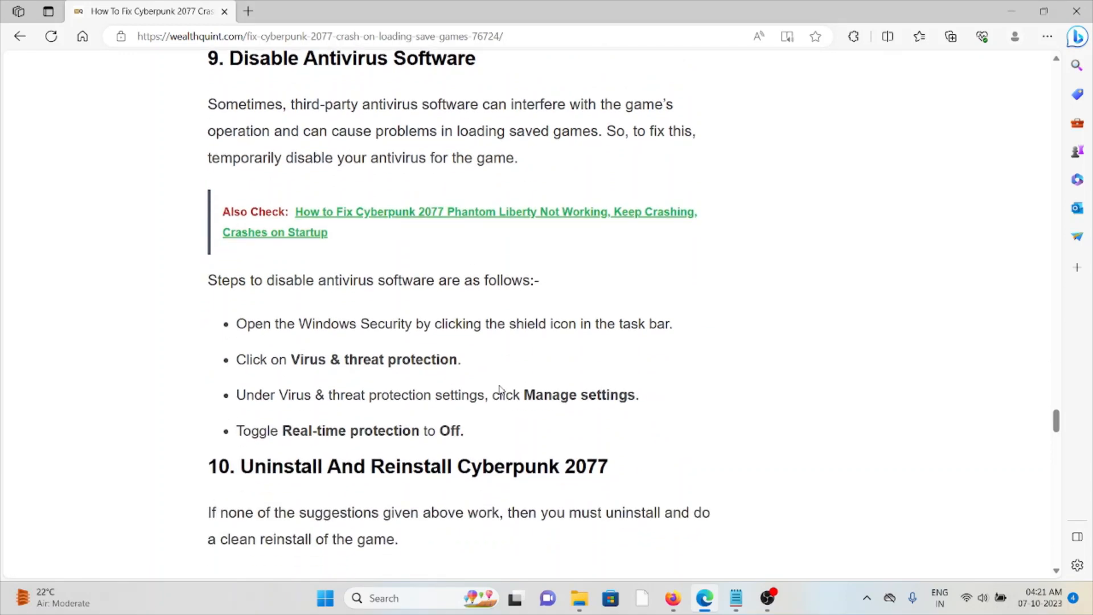
{"action": "scroll", "coordinate": [524, 380], "scroll_direction": "down", "scroll_amount": 2}
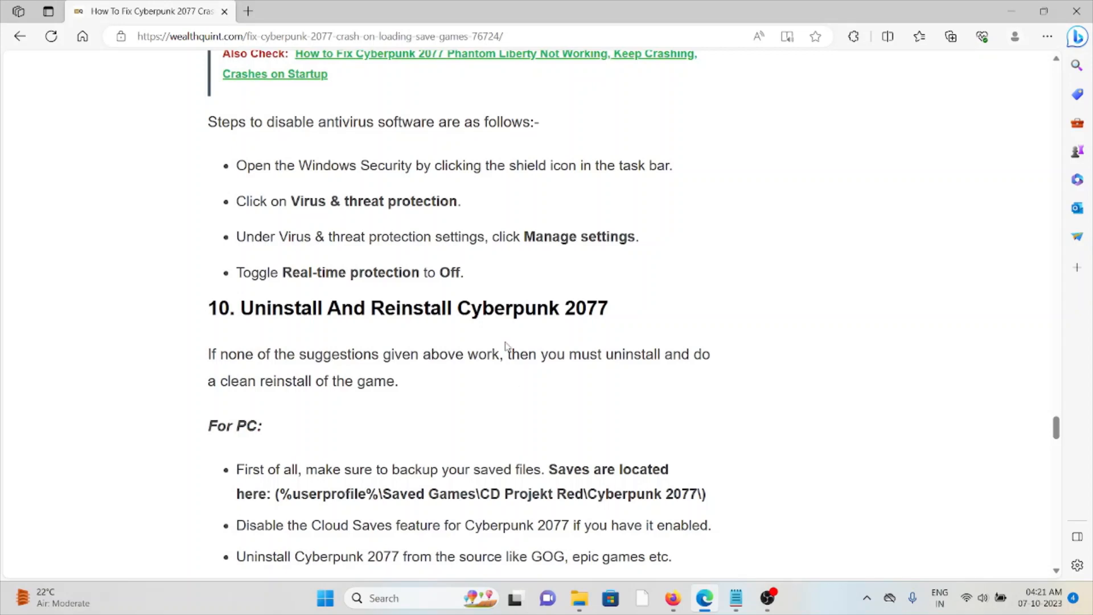
{"action": "scroll", "coordinate": [506, 344], "scroll_direction": "down", "scroll_amount": 2}
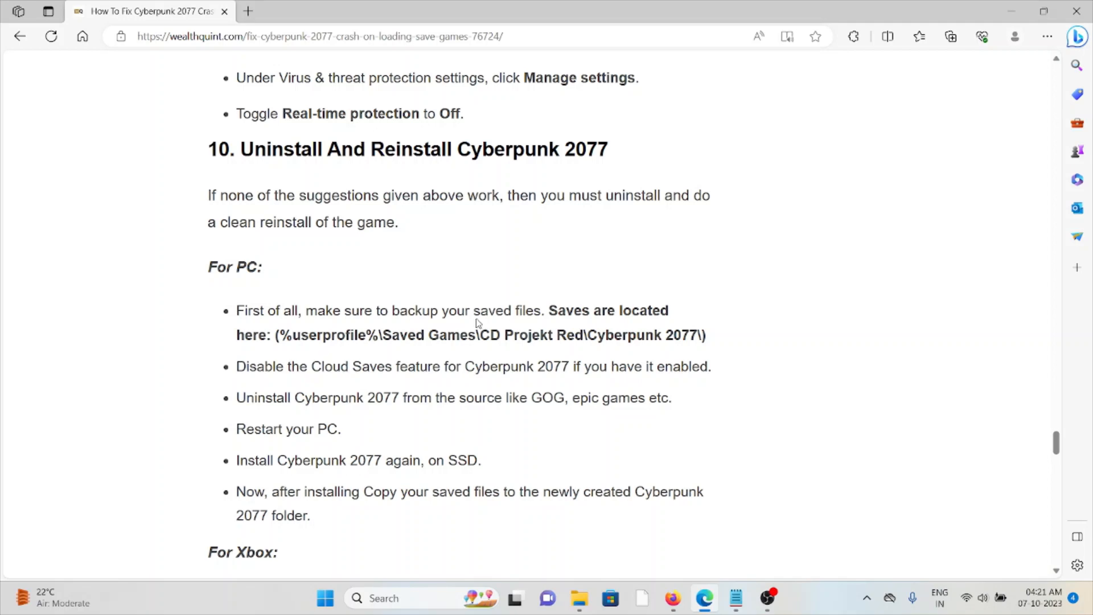
{"action": "scroll", "coordinate": [474, 278], "scroll_direction": "down", "scroll_amount": 2}
{"action": "scroll", "coordinate": [472, 275], "scroll_direction": "down", "scroll_amount": 2}
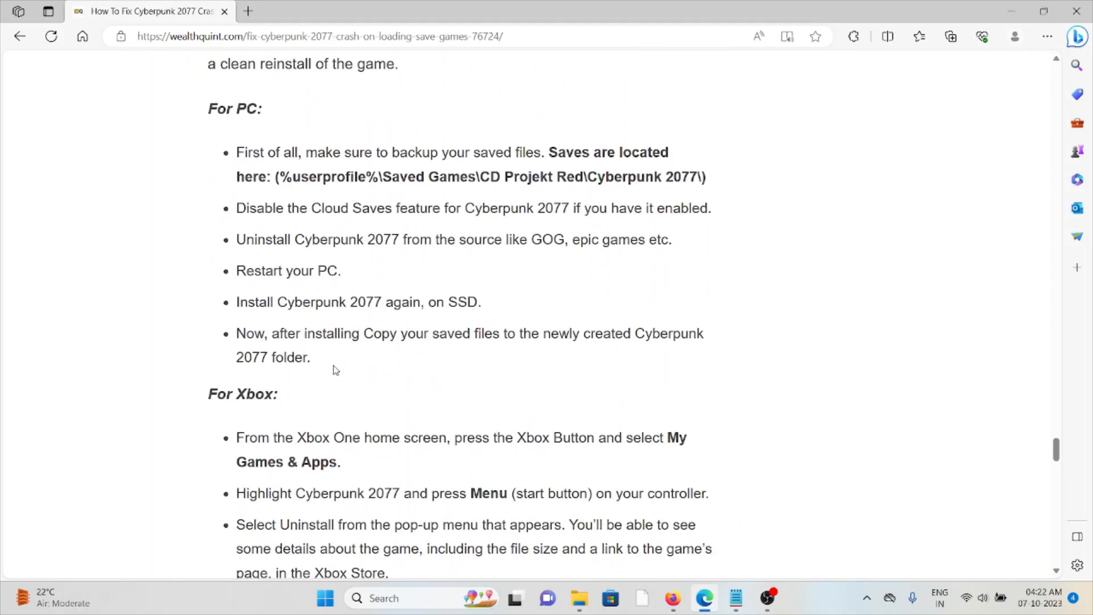
{"action": "scroll", "coordinate": [334, 369], "scroll_direction": "down", "scroll_amount": 2}
{"action": "scroll", "coordinate": [334, 369], "scroll_direction": "up", "scroll_amount": 3}
{"action": "scroll", "coordinate": [256, 299], "scroll_direction": "down", "scroll_amount": 3}
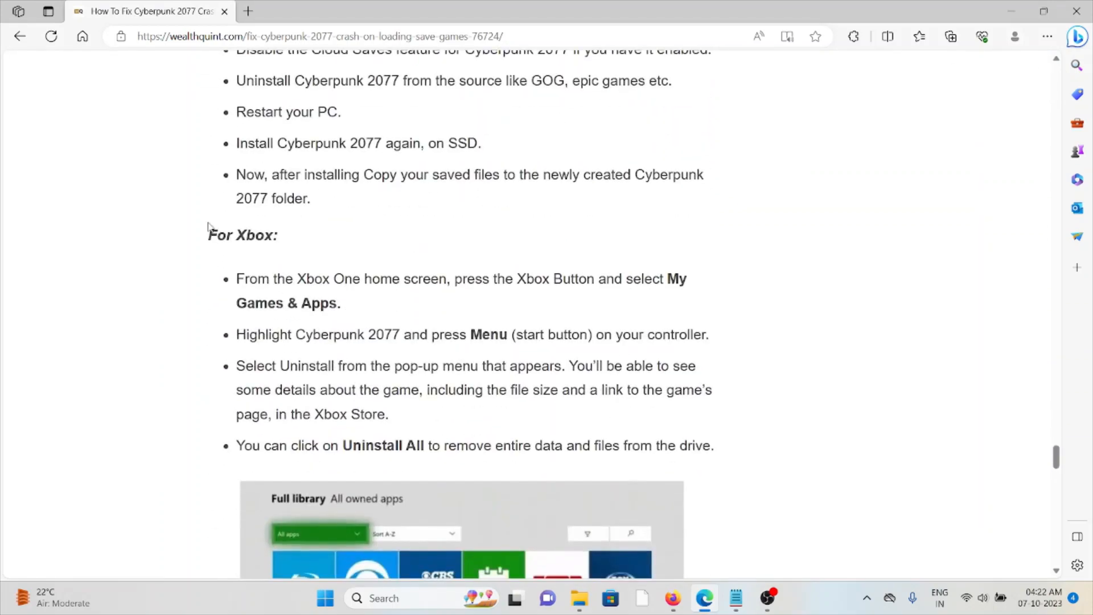
{"action": "scroll", "coordinate": [205, 224], "scroll_direction": "down", "scroll_amount": 2}
{"action": "scroll", "coordinate": [336, 445], "scroll_direction": "down", "scroll_amount": 3}
{"action": "scroll", "coordinate": [336, 444], "scroll_direction": "down", "scroll_amount": 1}
{"action": "scroll", "coordinate": [355, 402], "scroll_direction": "down", "scroll_amount": 2}
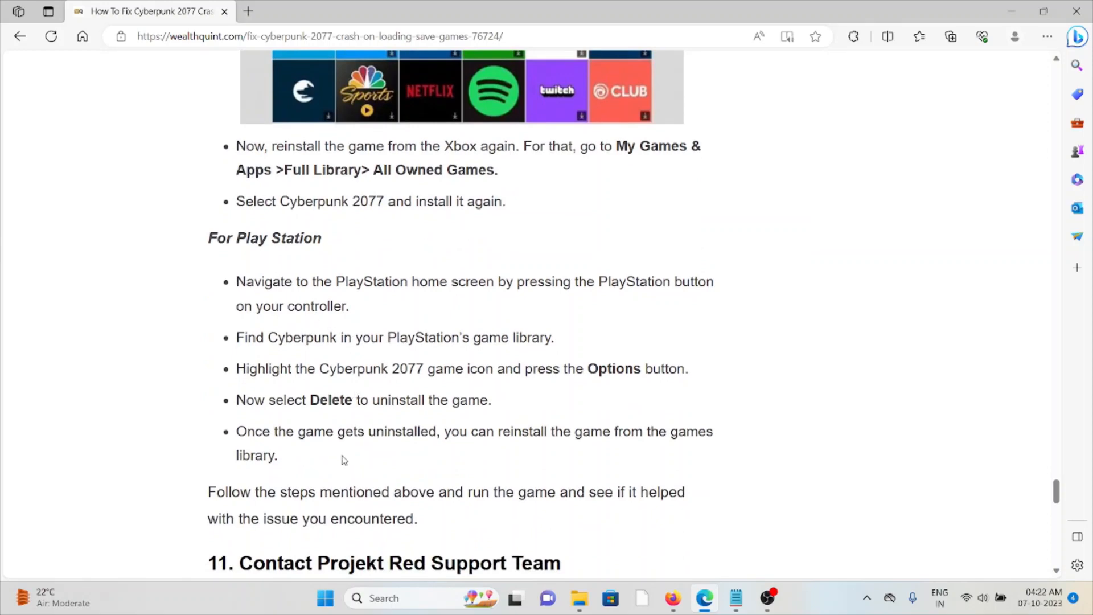
{"action": "scroll", "coordinate": [345, 458], "scroll_direction": "down", "scroll_amount": 4}
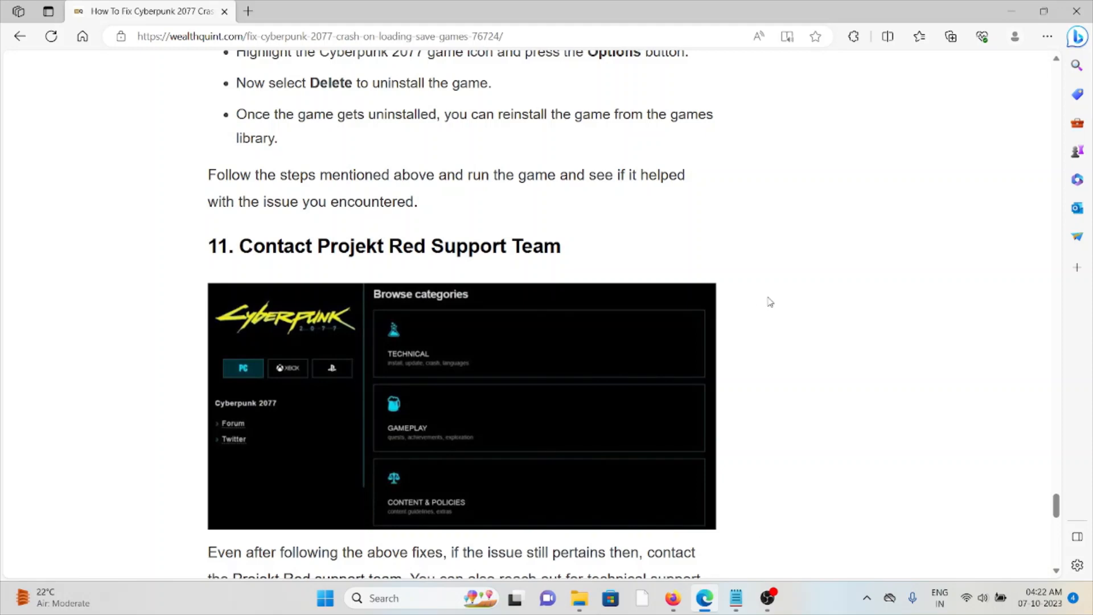
{"action": "scroll", "coordinate": [767, 303], "scroll_direction": "down", "scroll_amount": 3}
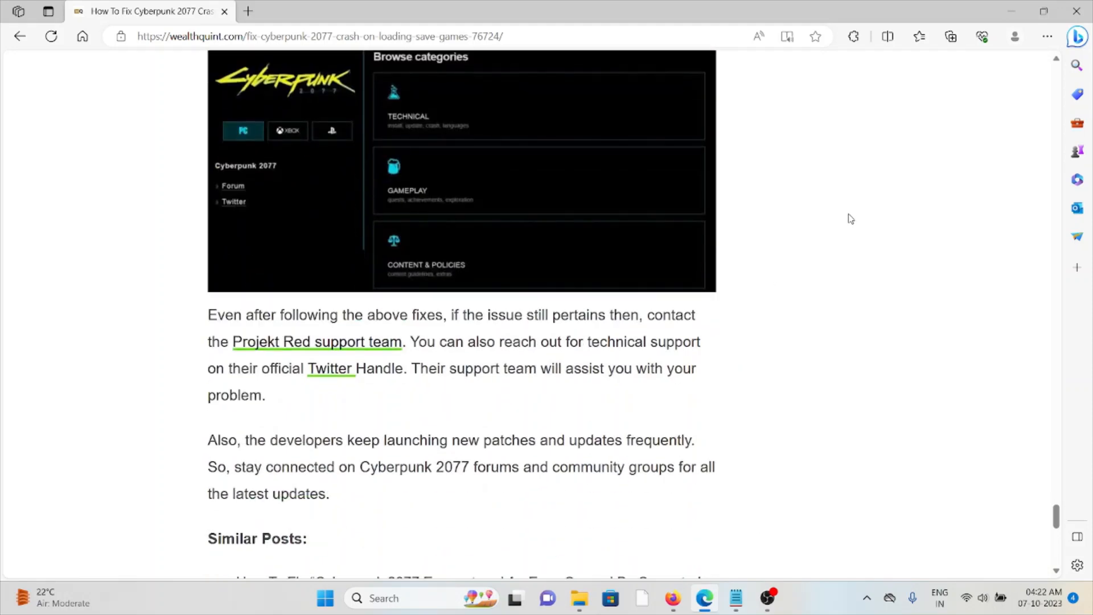
{"action": "scroll", "coordinate": [850, 223], "scroll_direction": "up", "scroll_amount": 1}
{"action": "scroll", "coordinate": [850, 234], "scroll_direction": "up", "scroll_amount": 3}
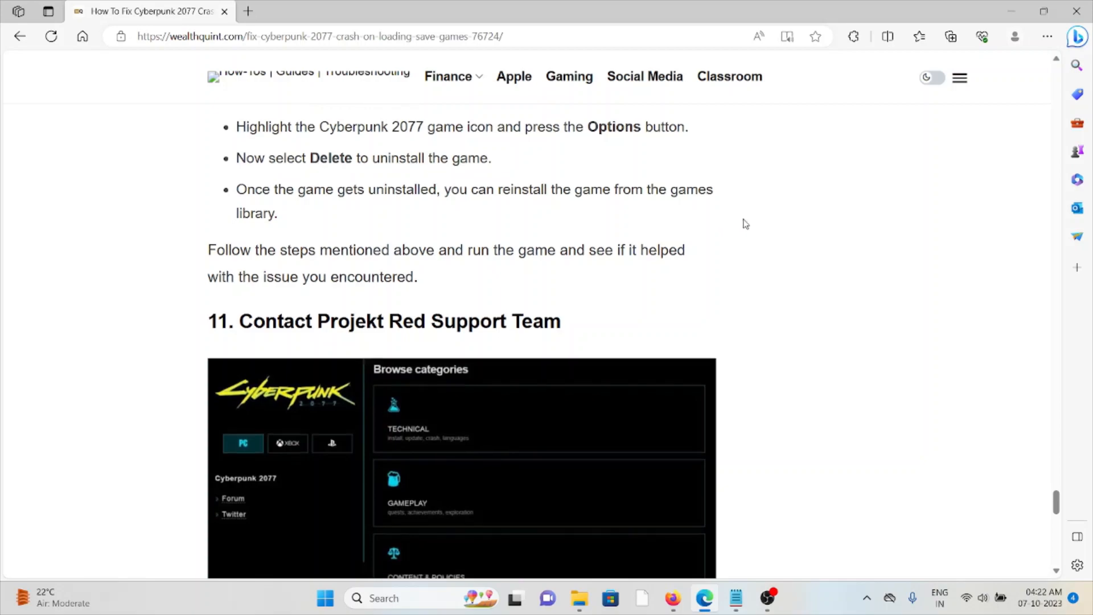
{"action": "scroll", "coordinate": [744, 224], "scroll_direction": "down", "scroll_amount": 5}
{"action": "scroll", "coordinate": [752, 227], "scroll_direction": "down", "scroll_amount": 5}
{"action": "scroll", "coordinate": [760, 231], "scroll_direction": "up", "scroll_amount": 6}
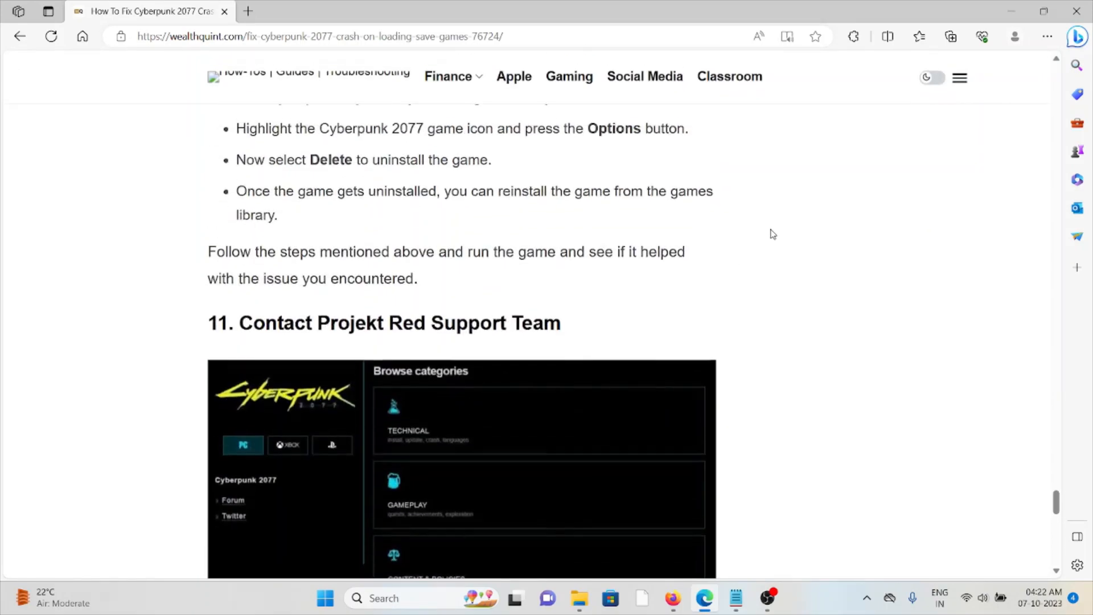
{"action": "scroll", "coordinate": [777, 238], "scroll_direction": "down", "scroll_amount": 2}
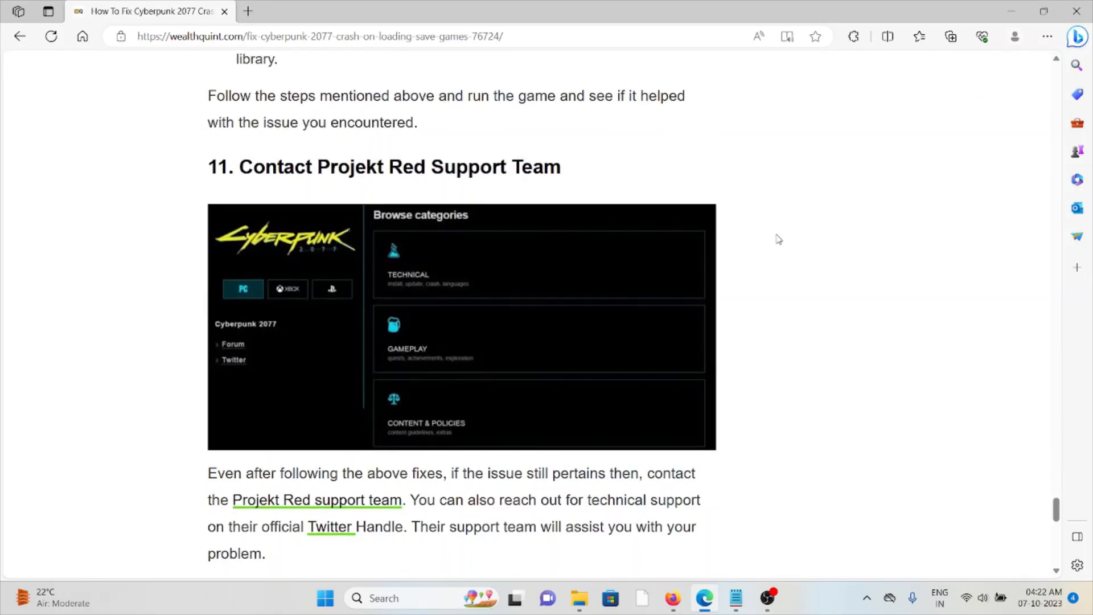